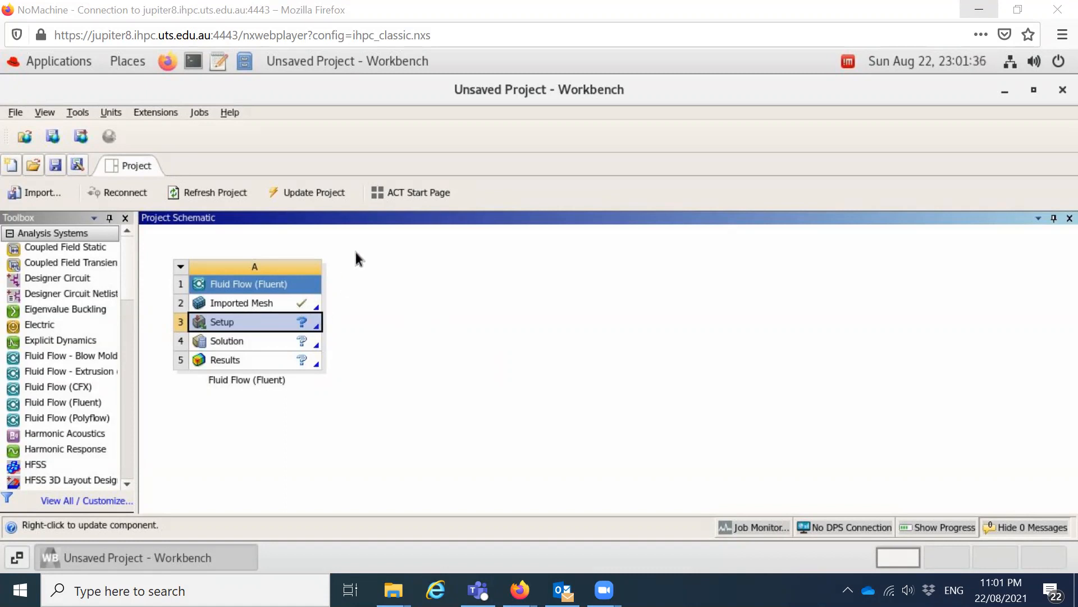
Open the Fluid Flow system's Setup for editing and start Fluent with the launcher's existing options
right_click(259, 323)
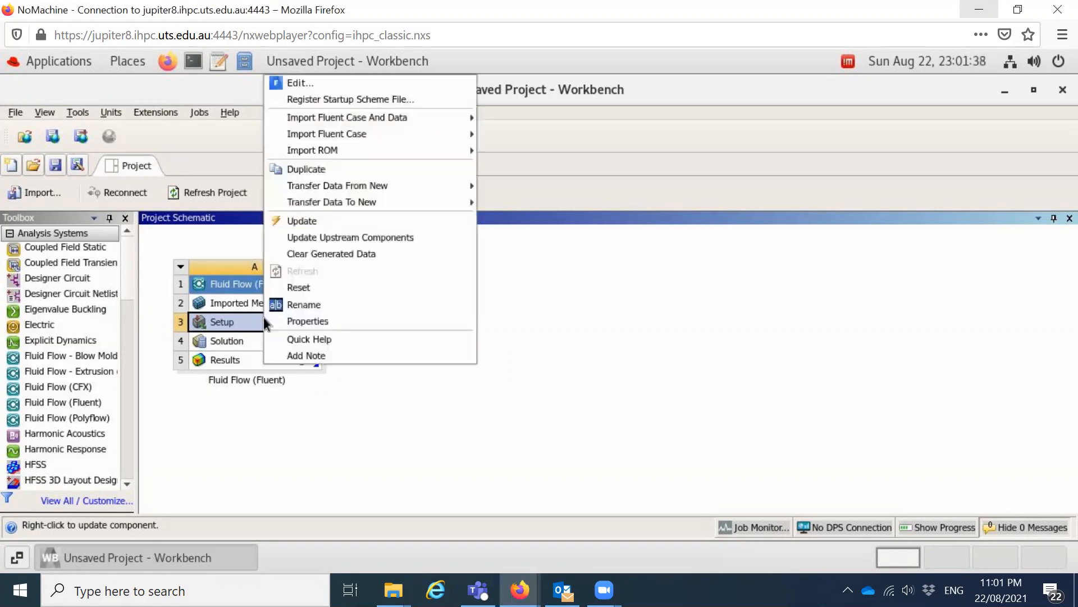
click(288, 82)
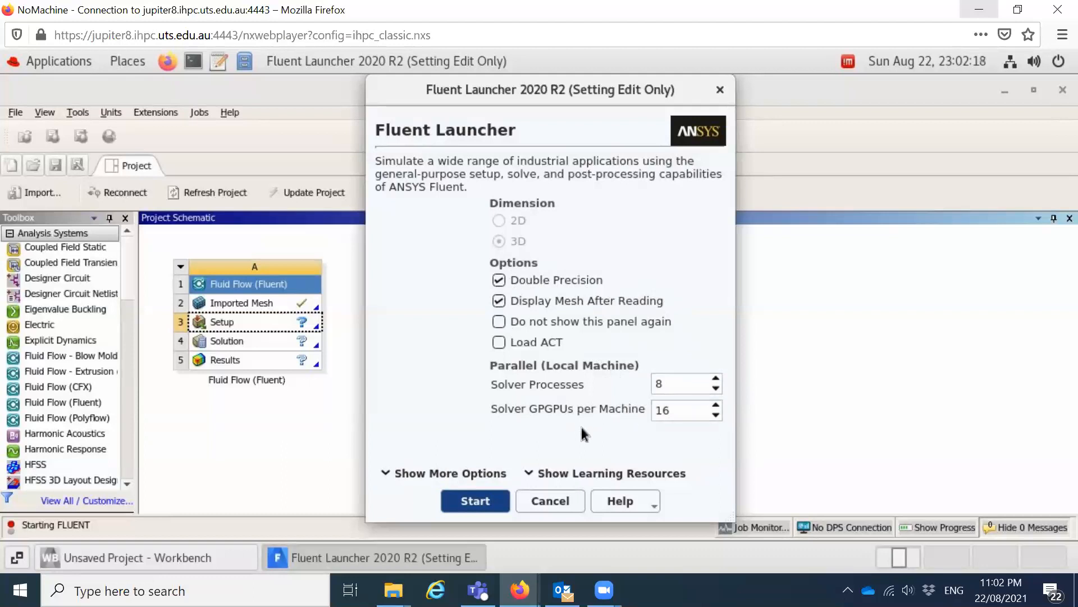
click(482, 503)
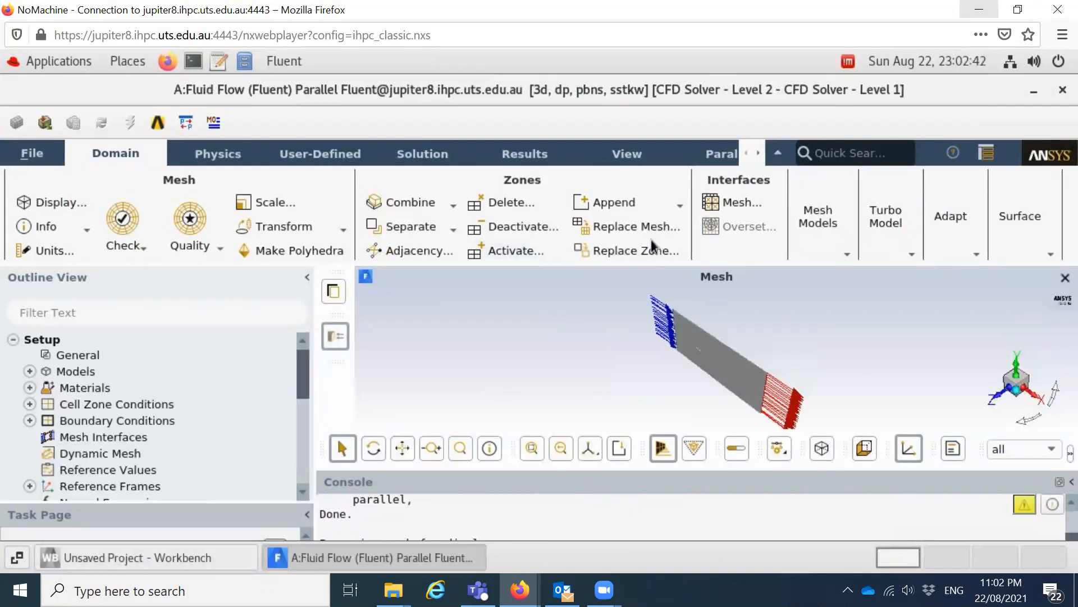
Rotate and zoom the mesh view to examine the flow domain between its inlet and outlet faces
click(376, 442)
drag(628, 355, 703, 368)
scroll(693, 351, up, 5)
scroll(703, 357, up, 2)
scroll(702, 354, down, 4)
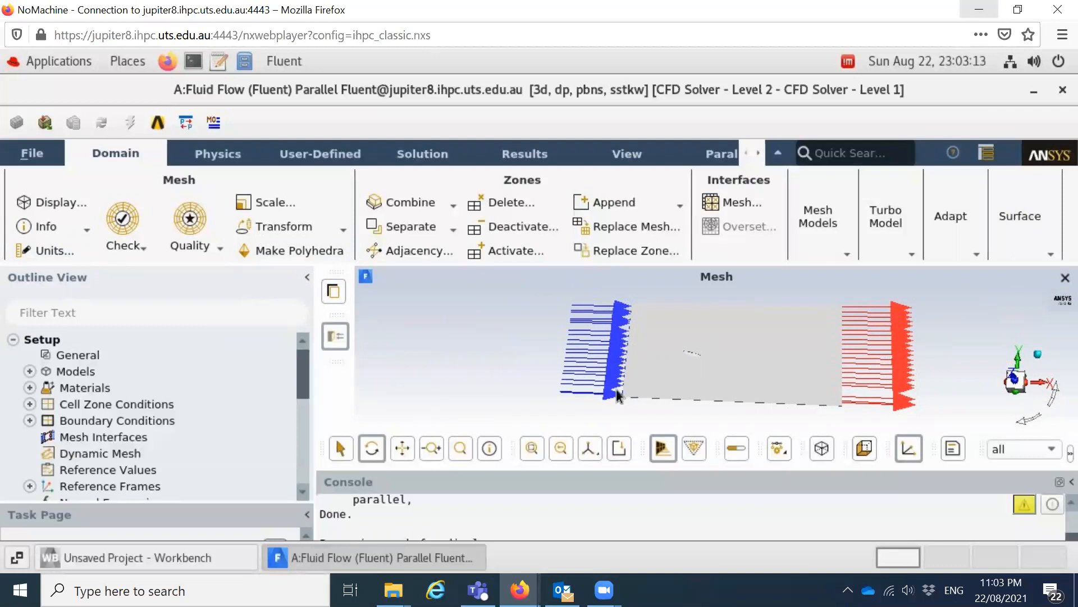
Set the analysis type in the general setup to Steady
click(100, 361)
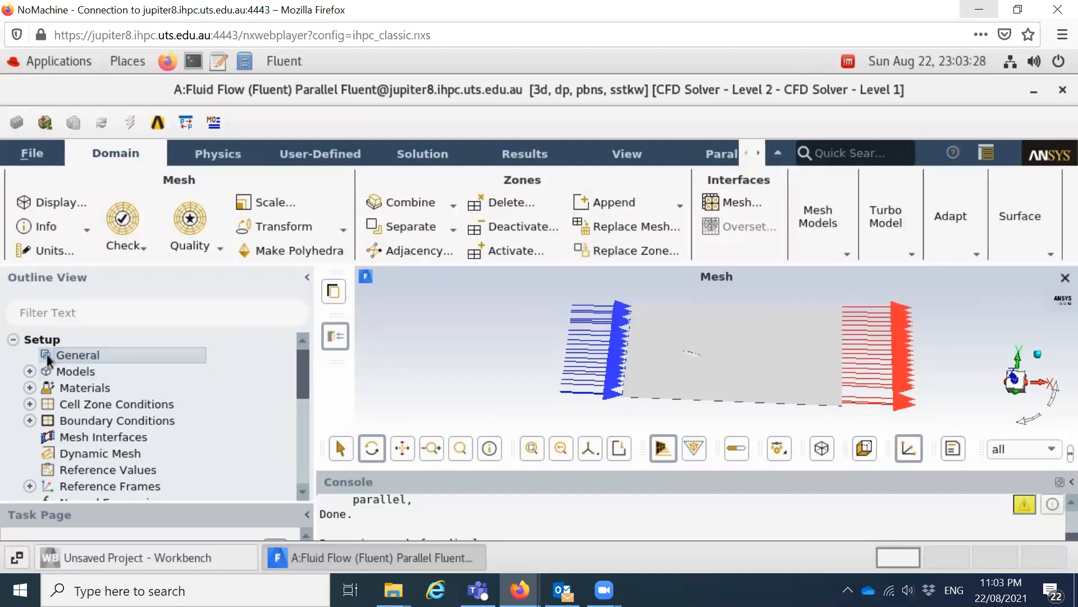
click(12, 340)
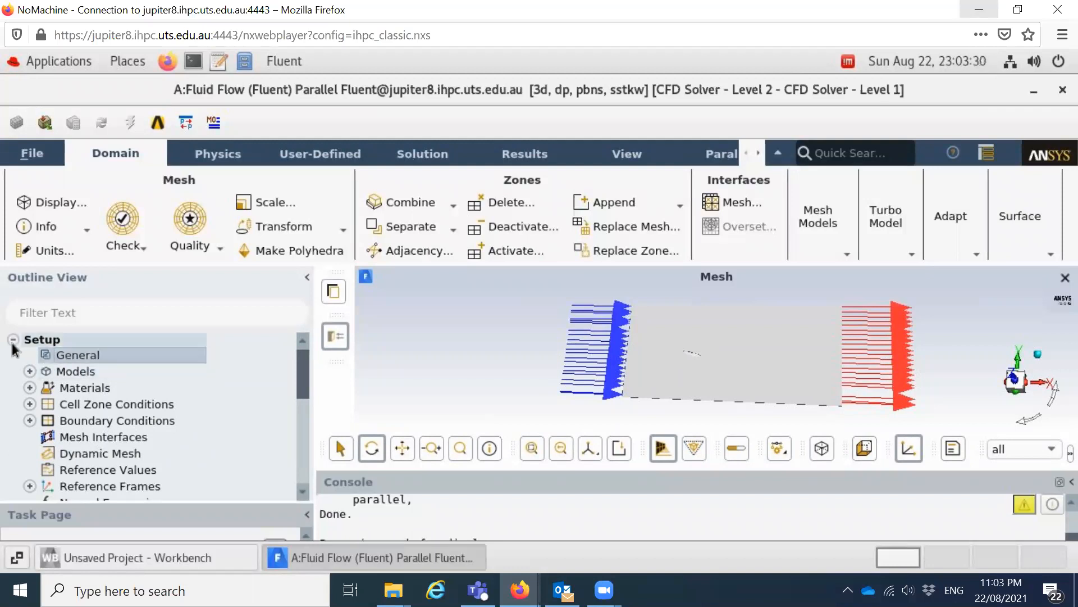
click(12, 340)
click(75, 356)
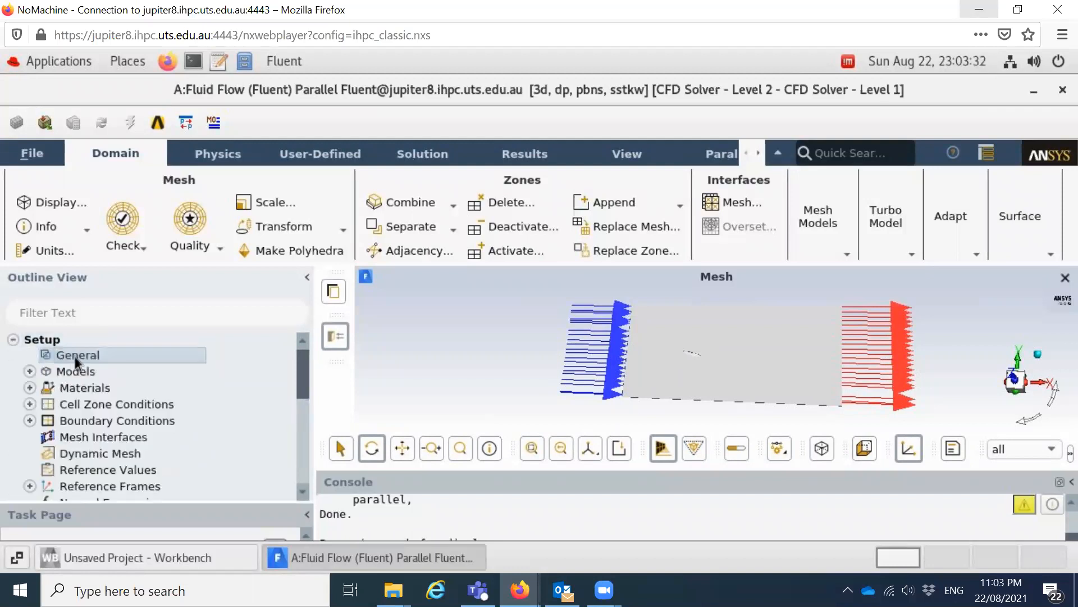
right_click(76, 357)
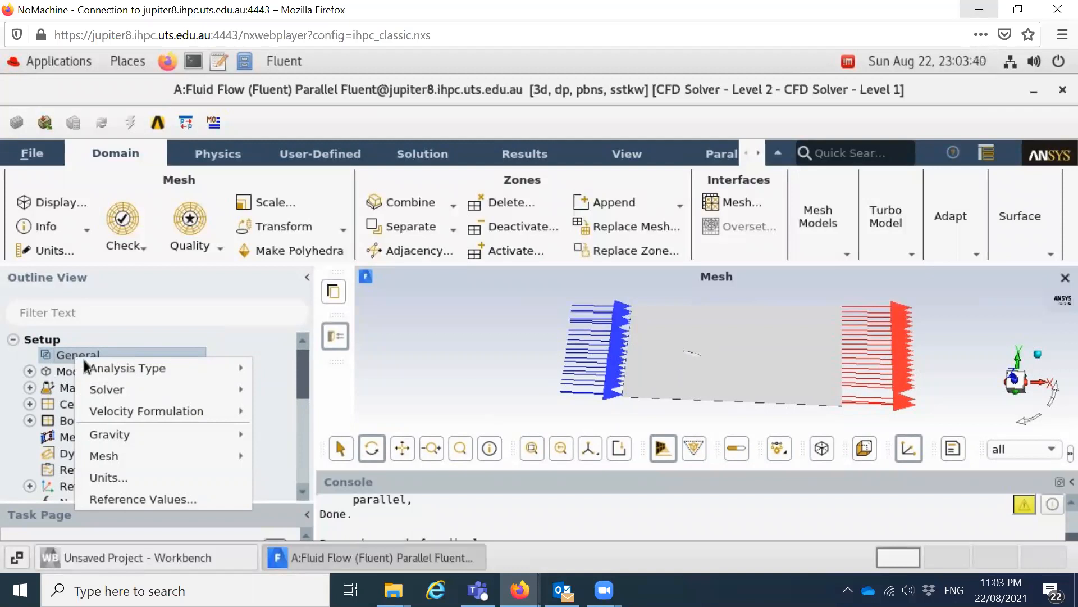
click(163, 336)
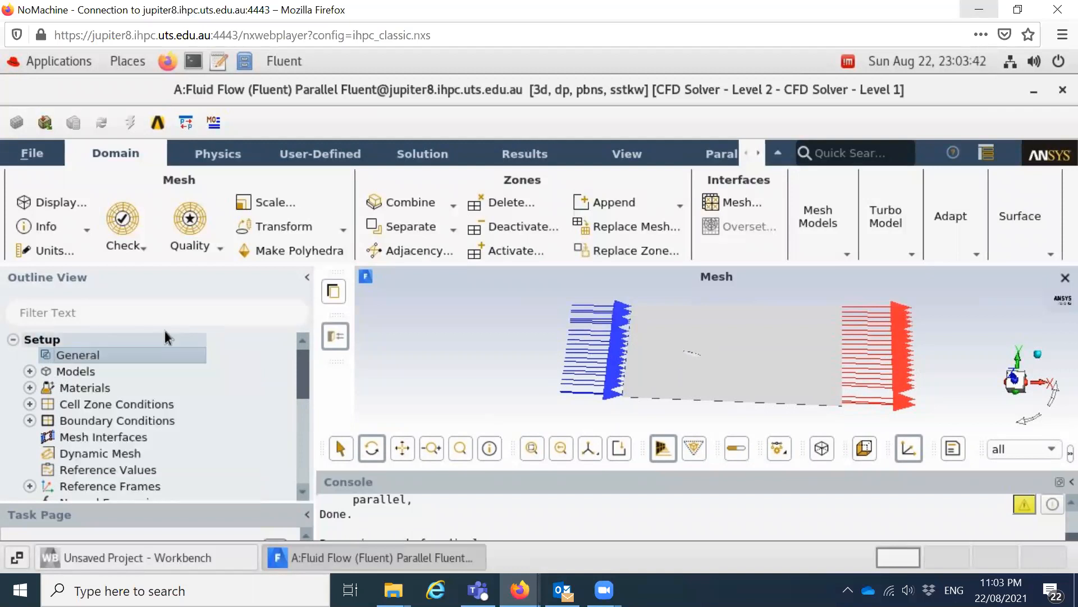
right_click(116, 355)
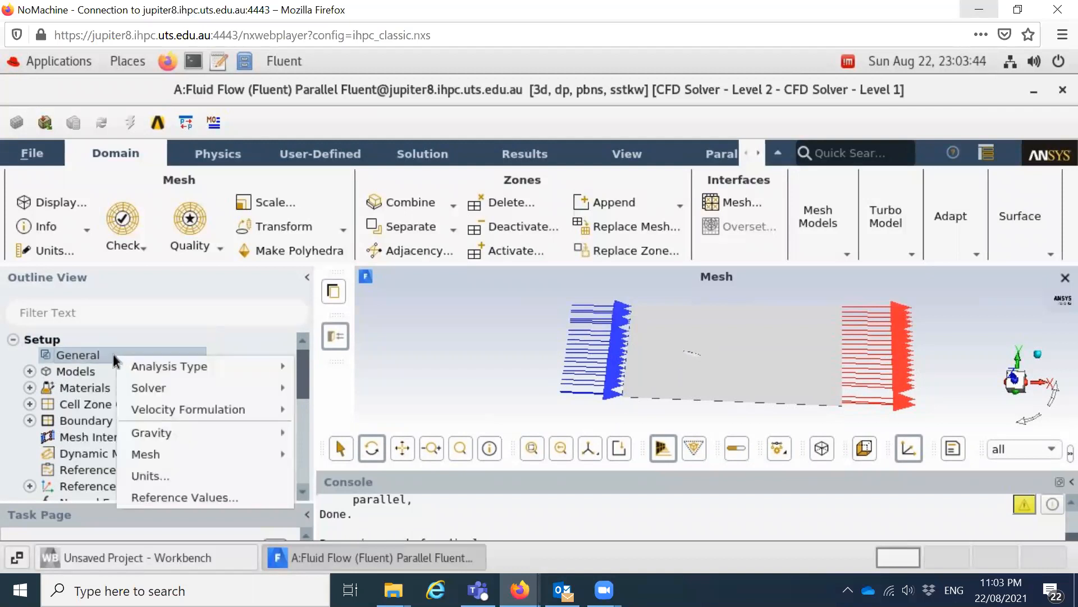
mouse_move(136, 370)
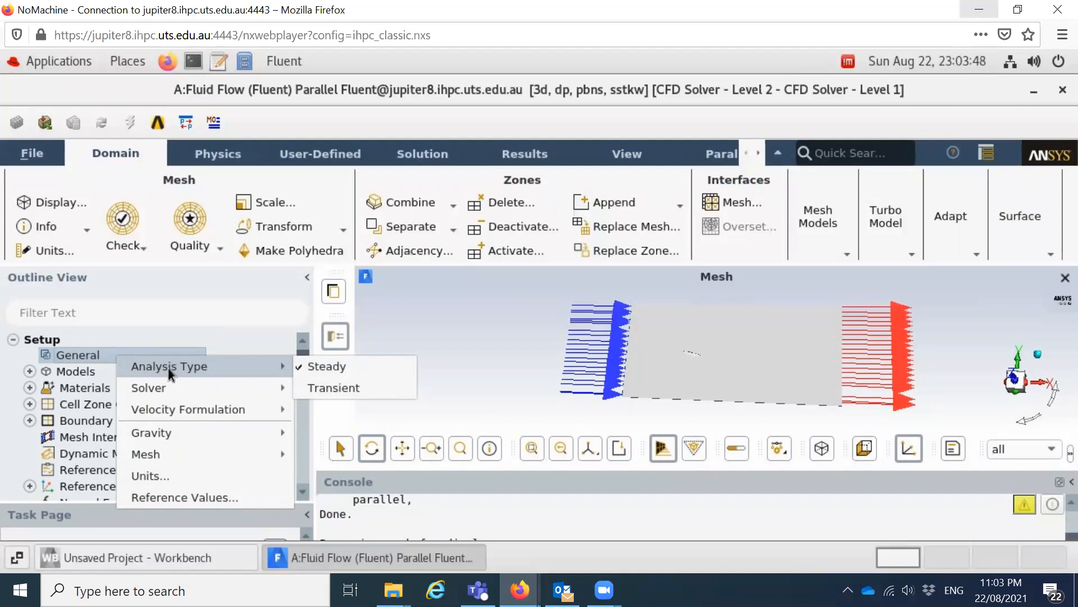
click(339, 366)
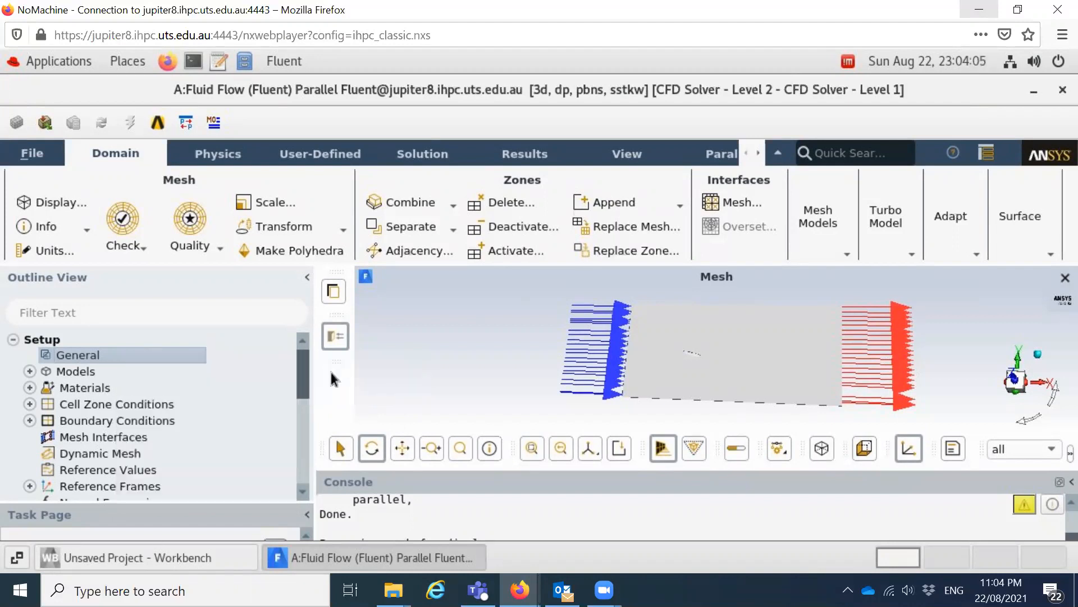
Review the general setup options for solver type, velocity formulation and gravity
right_click(170, 352)
mouse_move(194, 382)
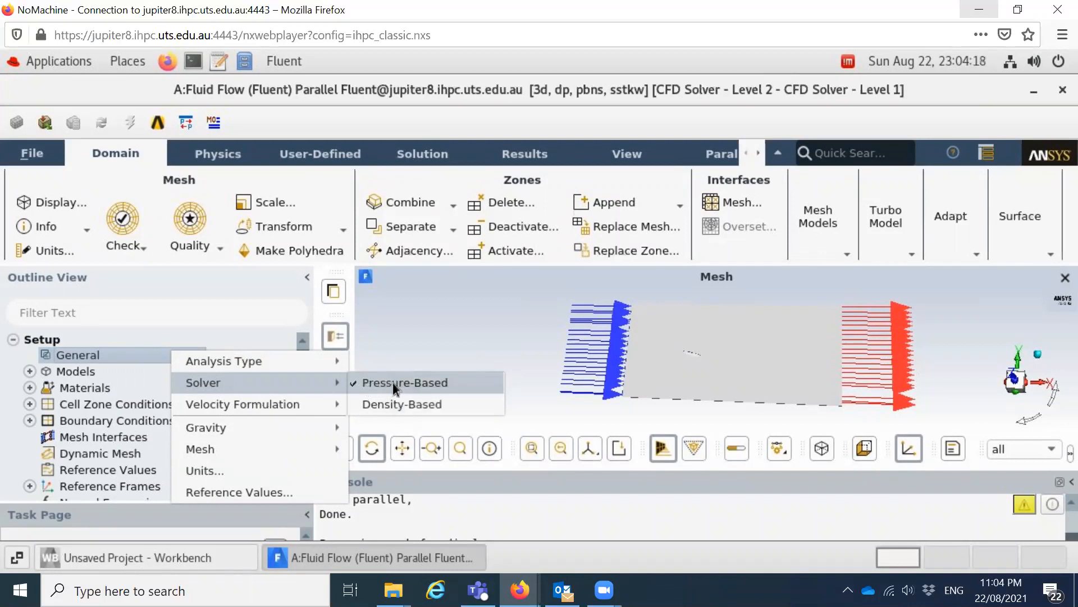
mouse_move(278, 404)
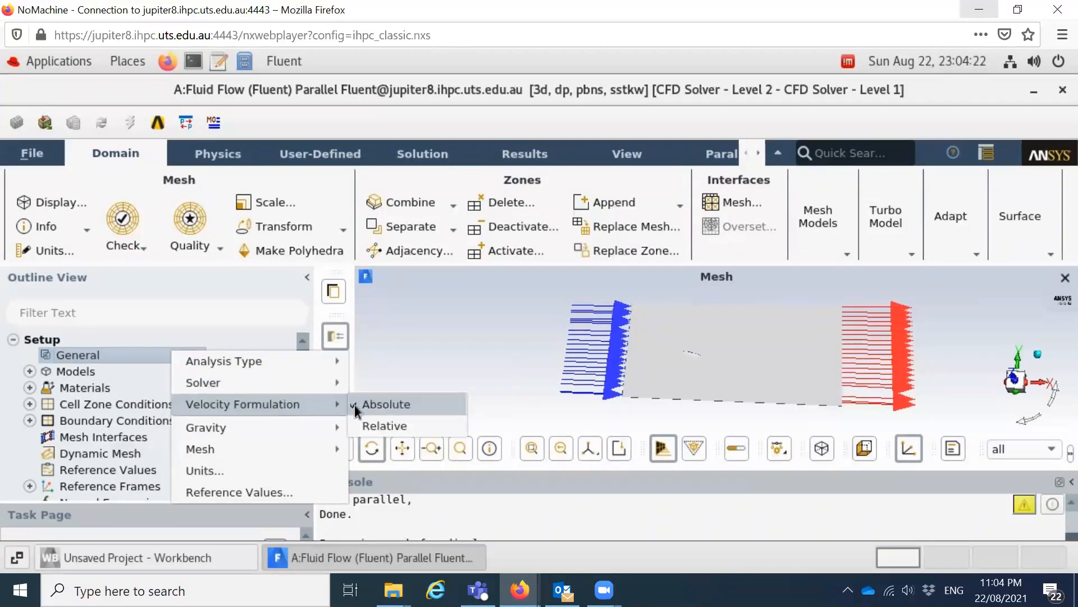
mouse_move(298, 424)
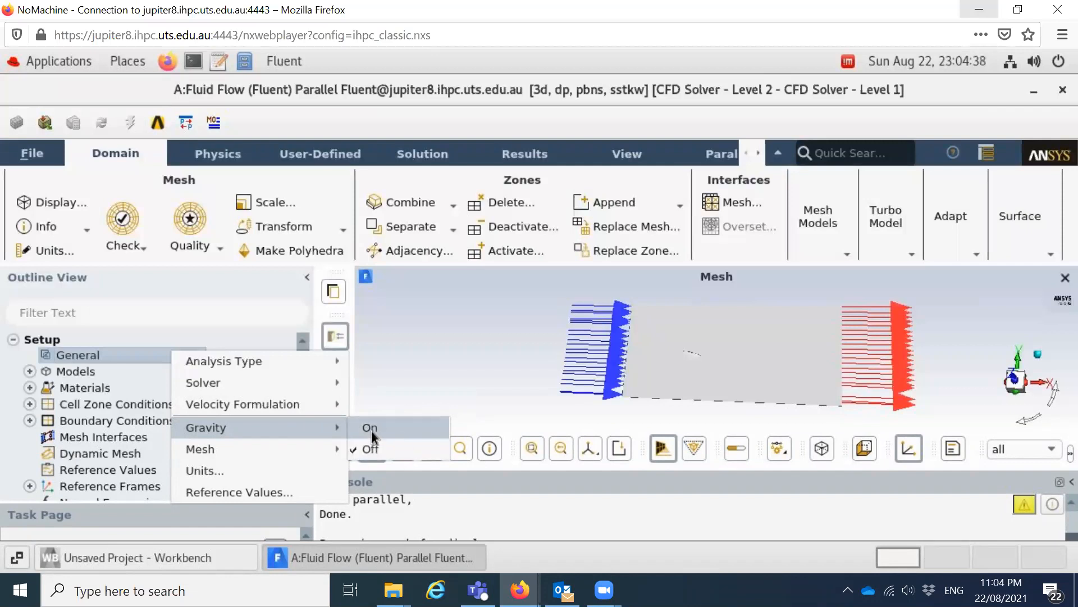
mouse_move(339, 452)
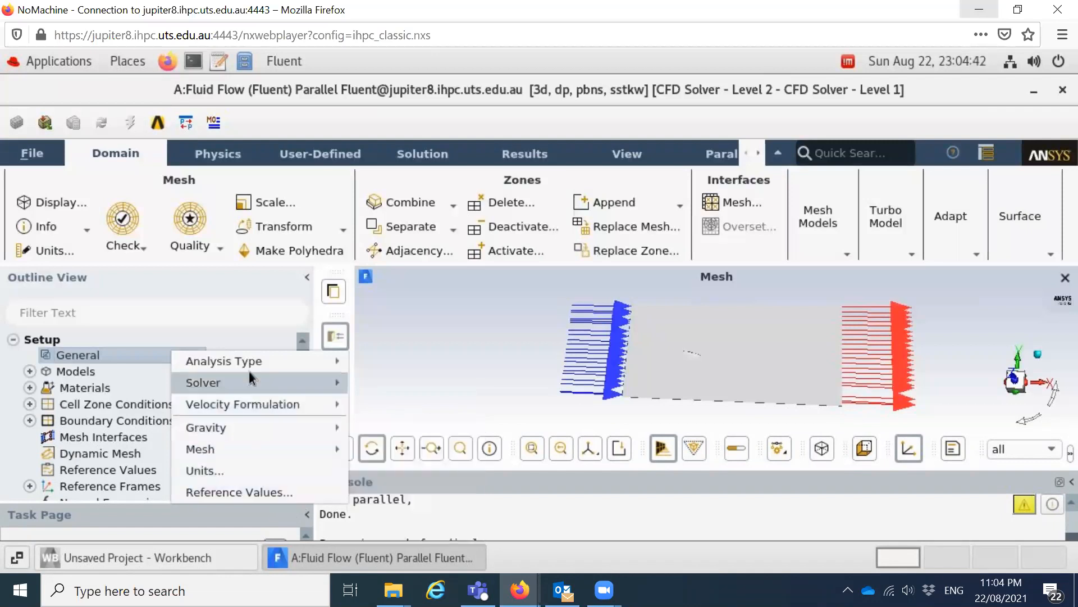
click(116, 353)
Set the viscous model to Laminar and look over the other available physics models
click(29, 372)
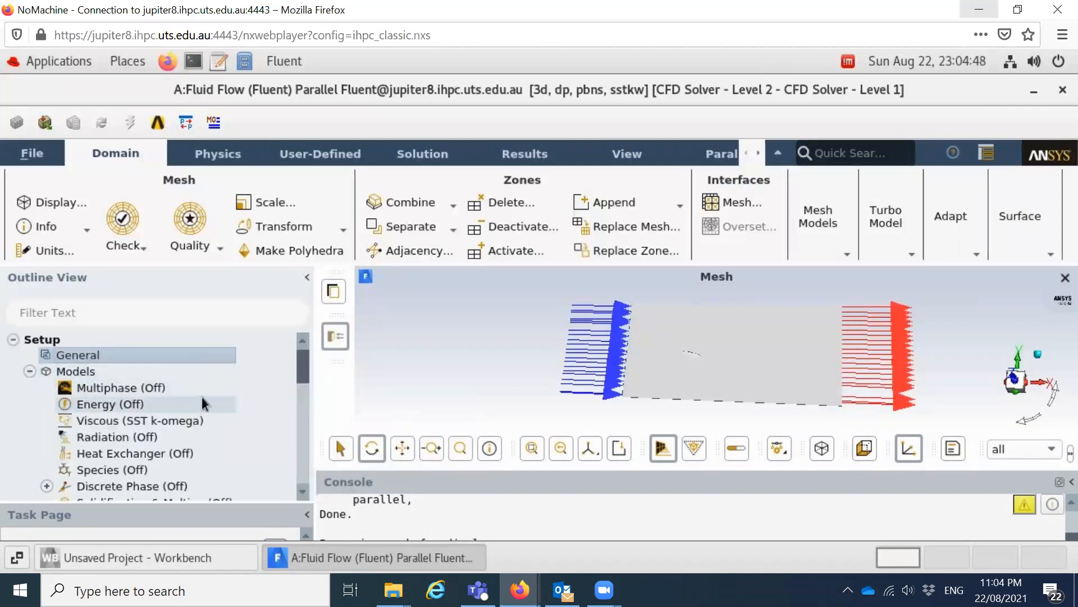
scroll(201, 397, down, 1)
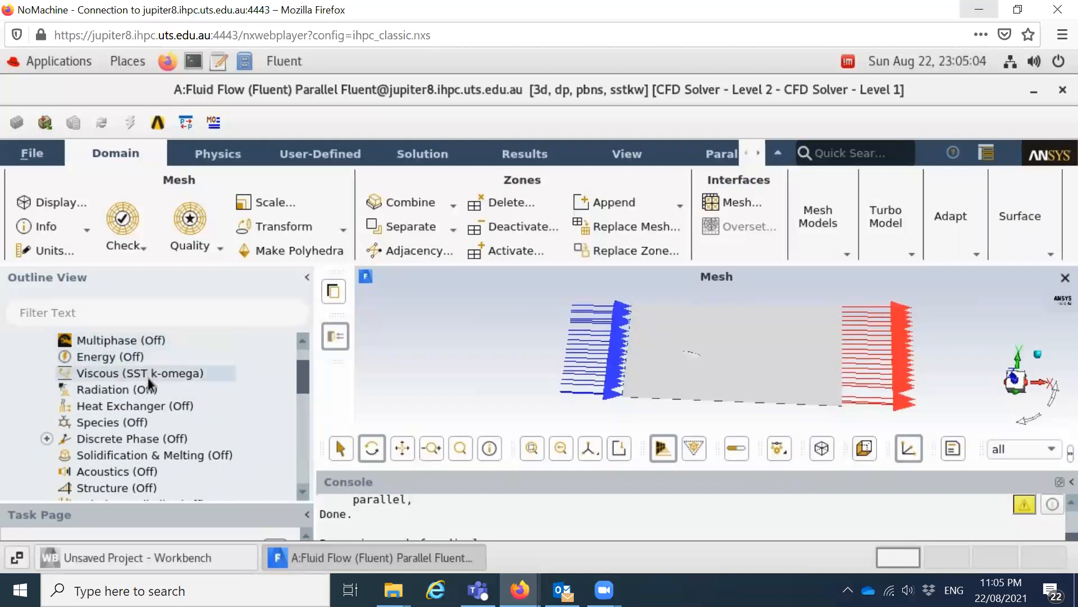
double_click(110, 372)
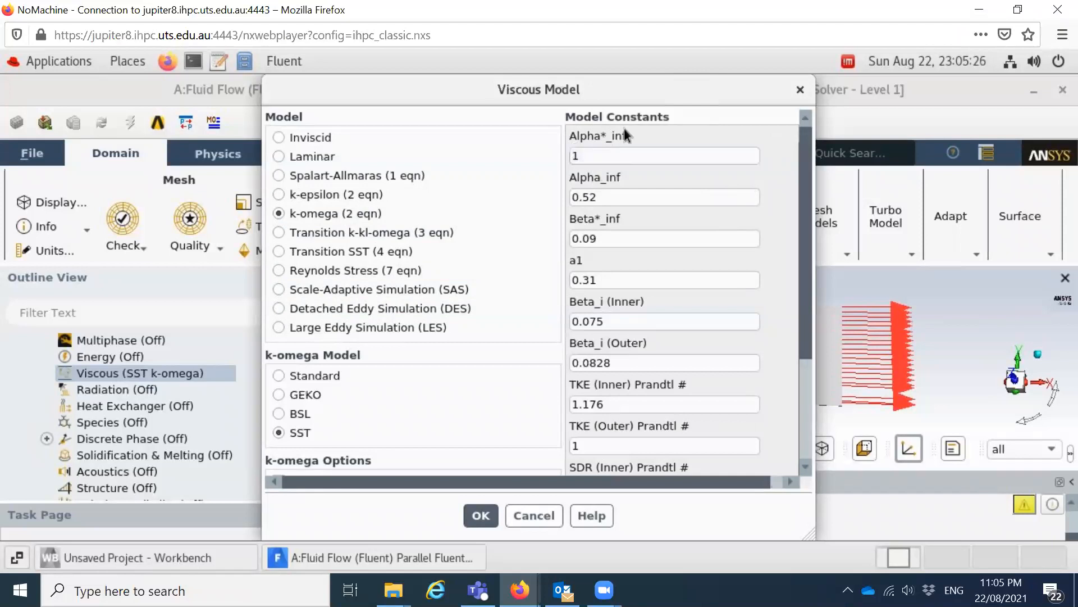
click(324, 161)
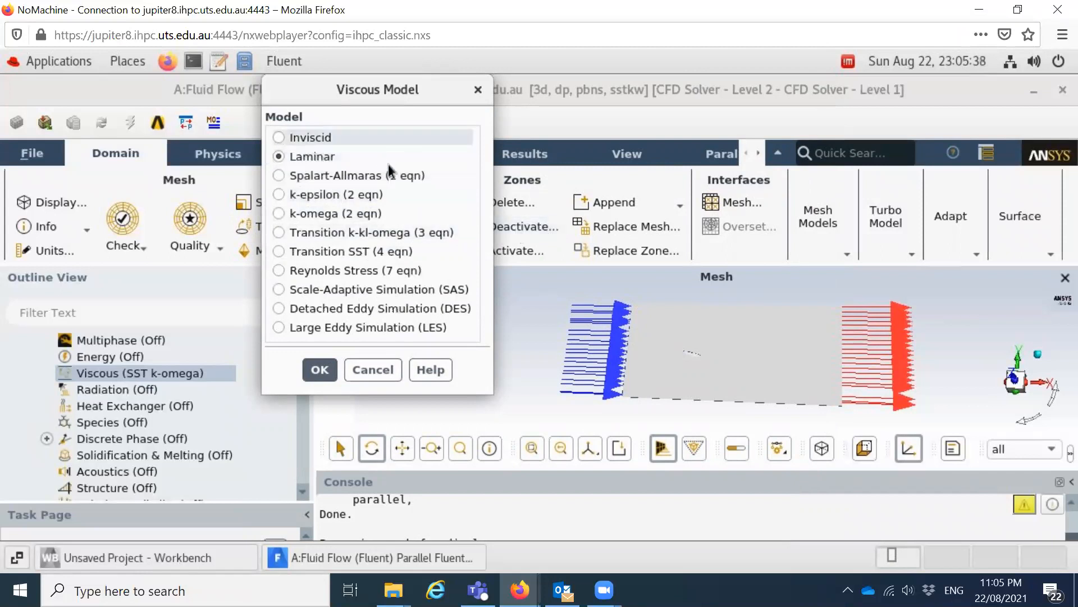
click(320, 370)
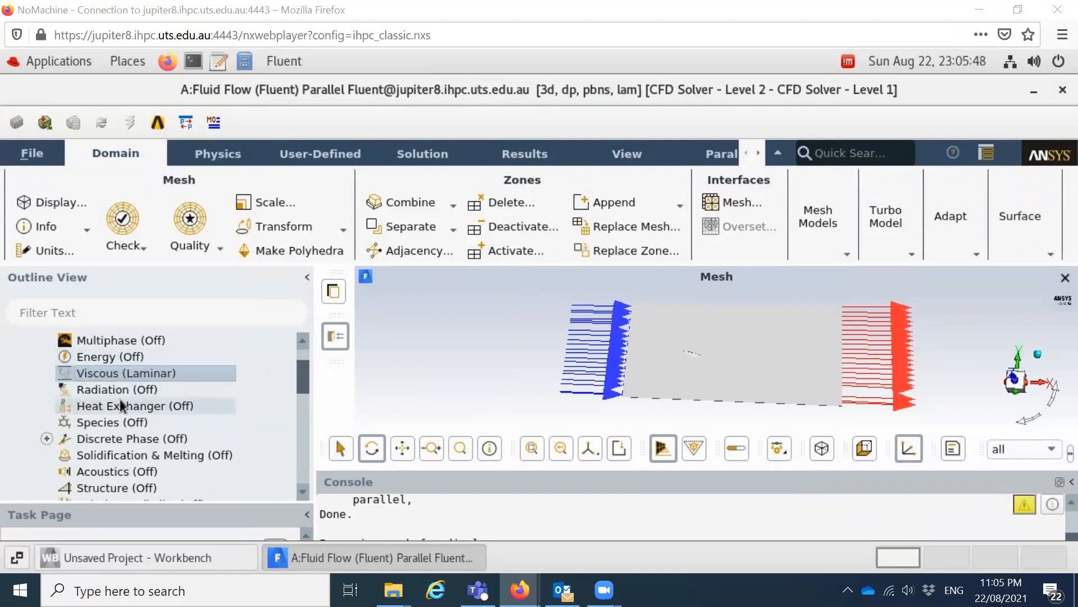
scroll(100, 443, down, 1)
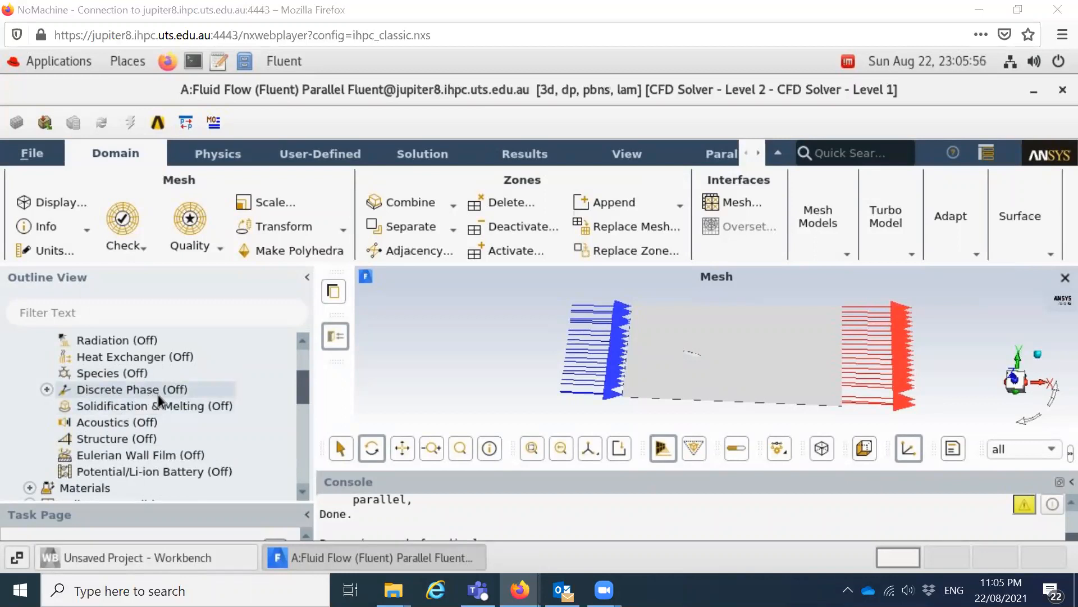
scroll(155, 396, up, 3)
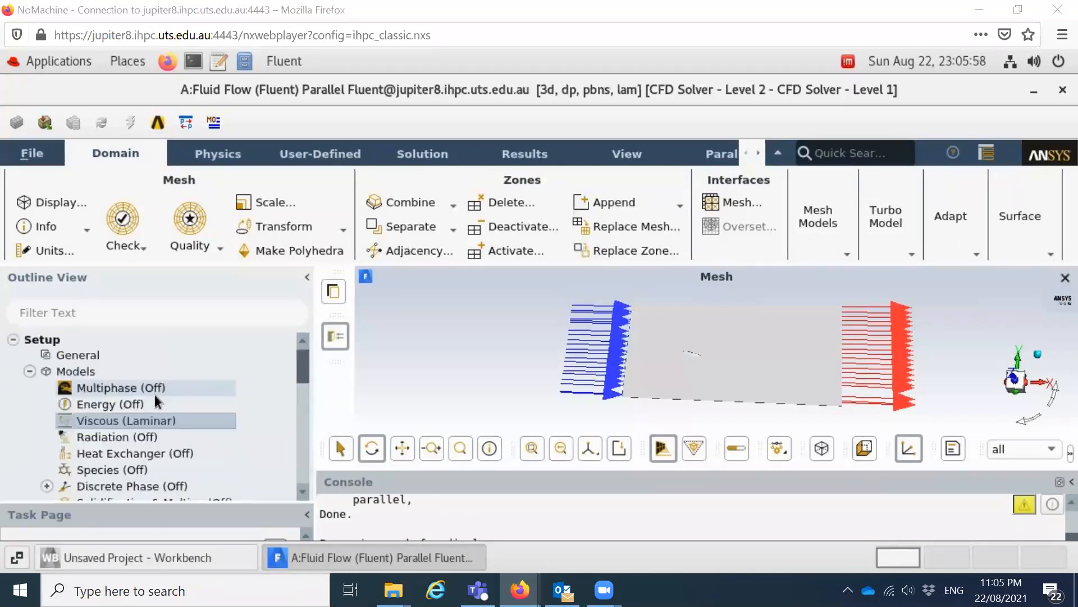
click(35, 373)
Set the constant density of the fluid material air to 1.3 kg/m3 and apply the change
scroll(101, 373, down, 2)
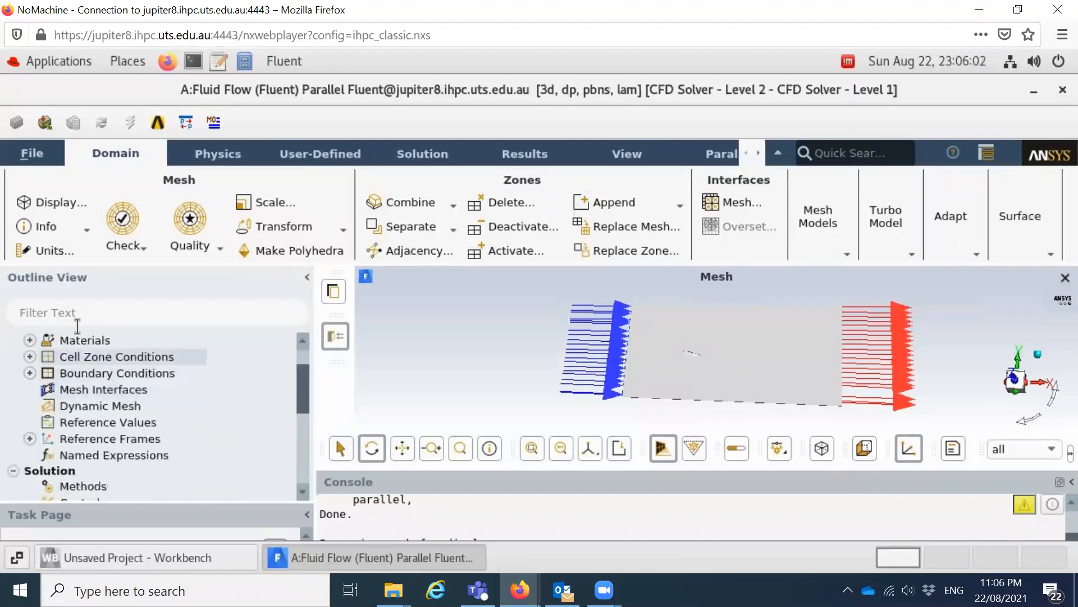
scroll(159, 375, up, 2)
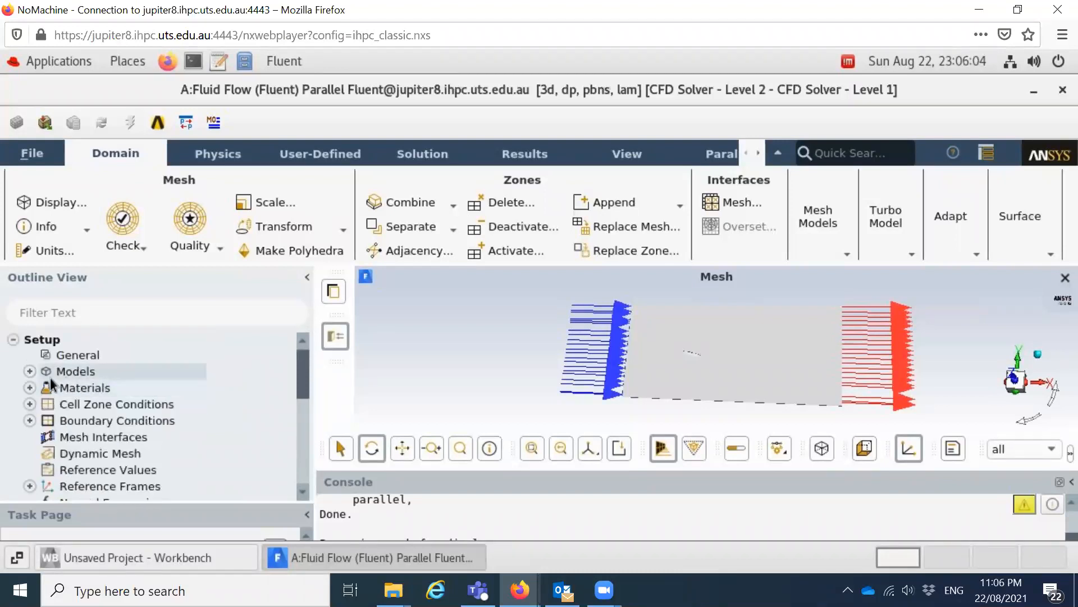
click(31, 387)
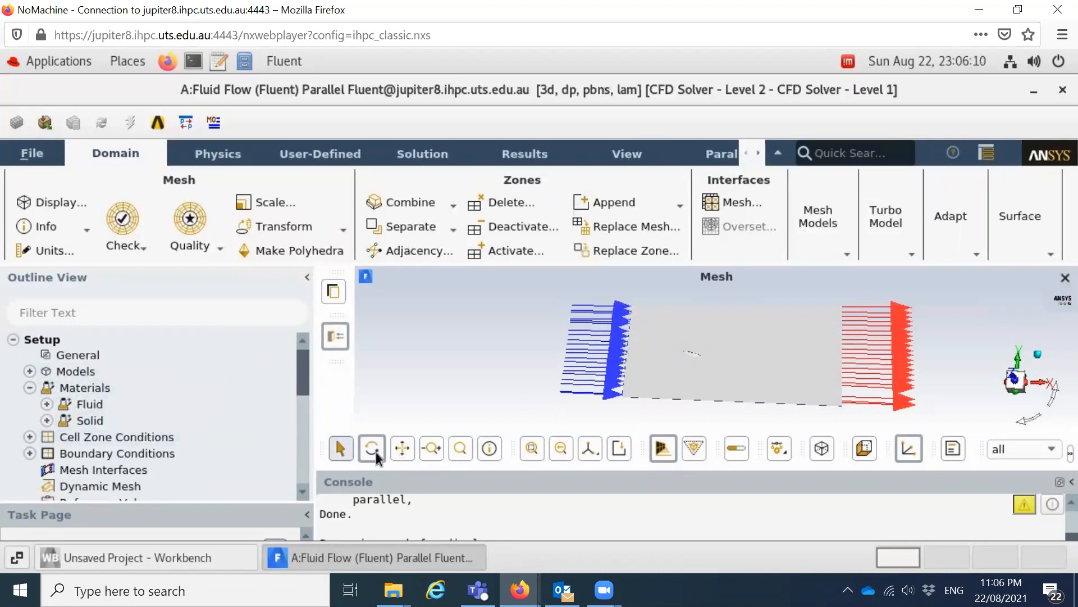
mouse_move(649, 309)
mouse_down()
mouse_move(652, 350)
mouse_move(683, 338)
mouse_move(668, 319)
mouse_up()
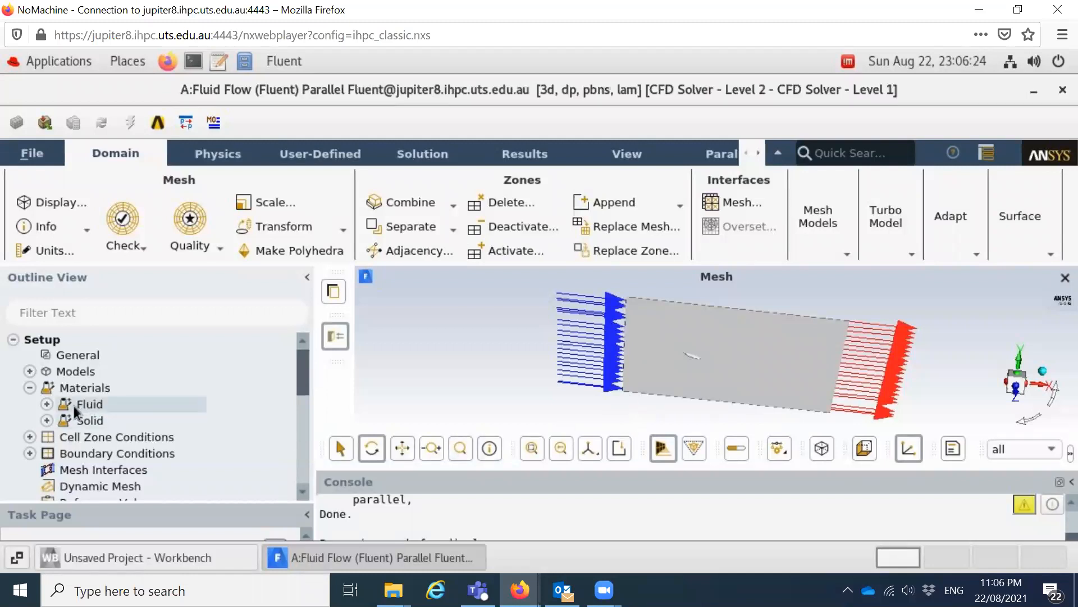
click(46, 403)
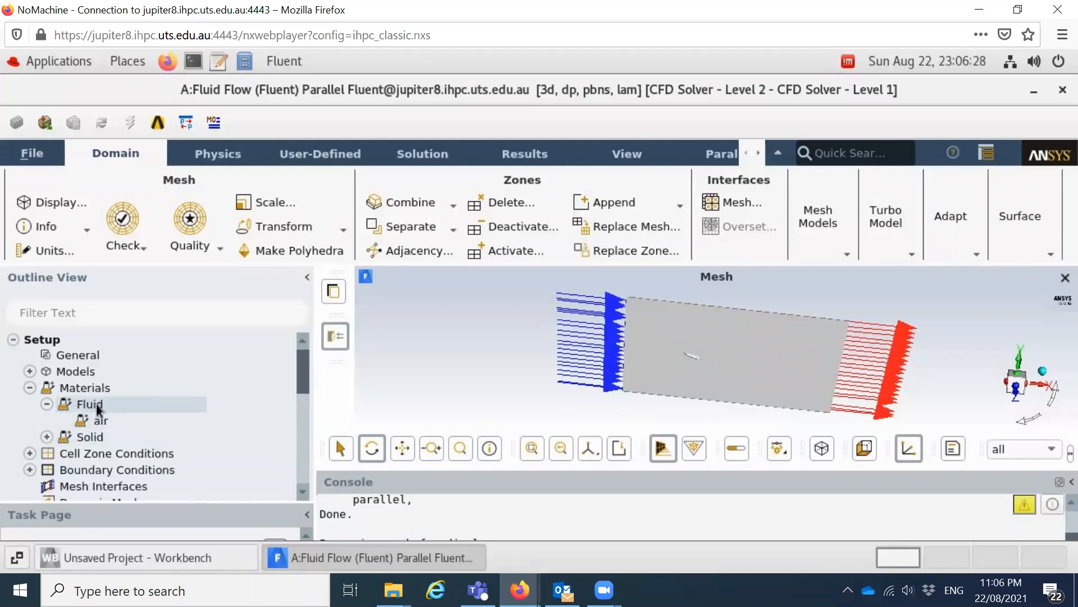
double_click(109, 421)
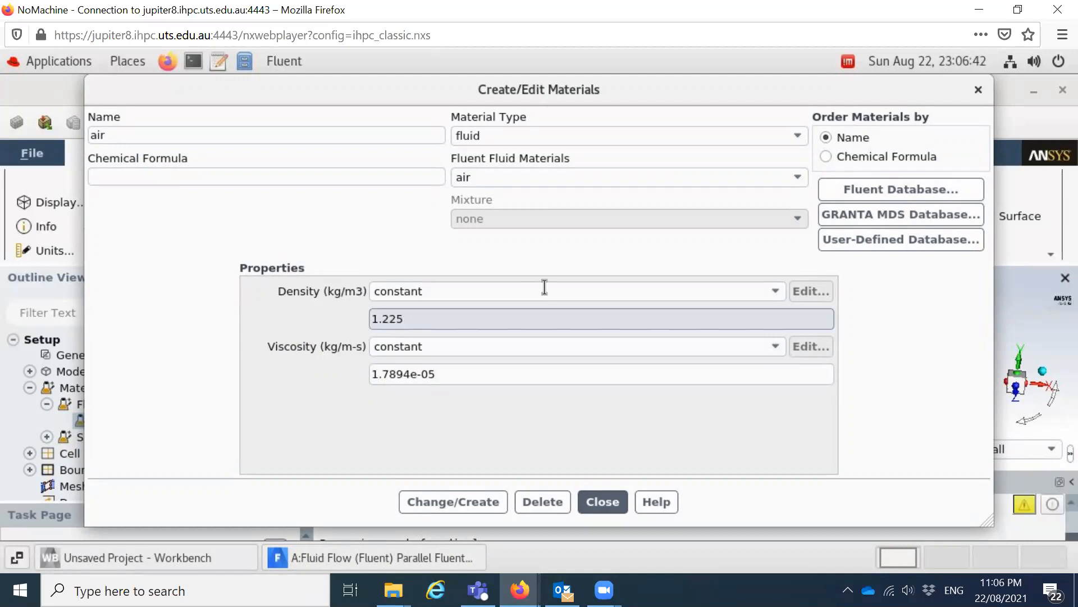
key(BackSpace)
key(BackSpace)
key(BackSpace)
text(3)
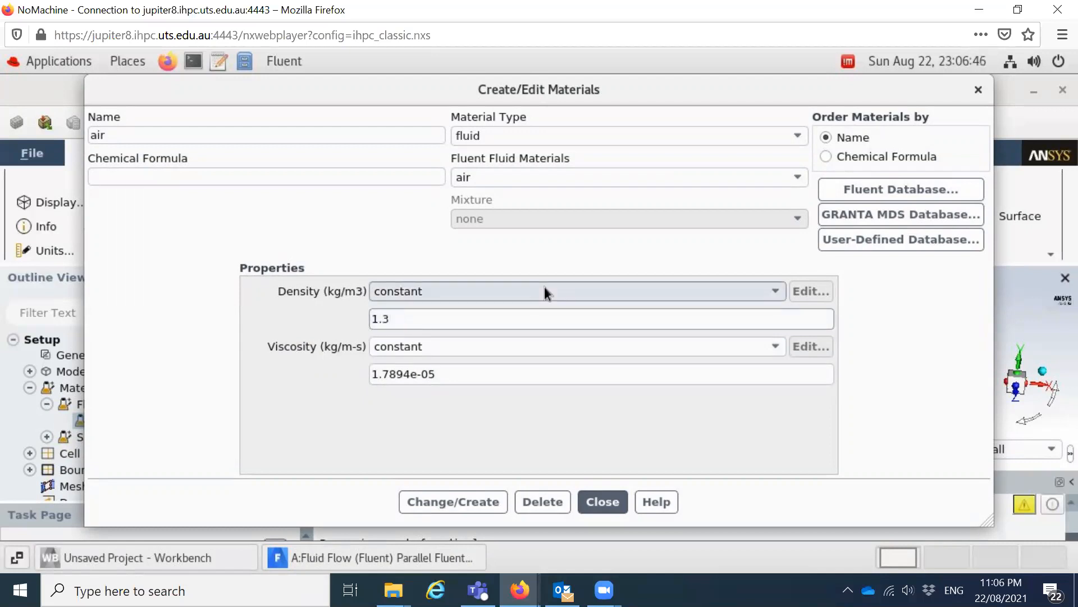
click(453, 502)
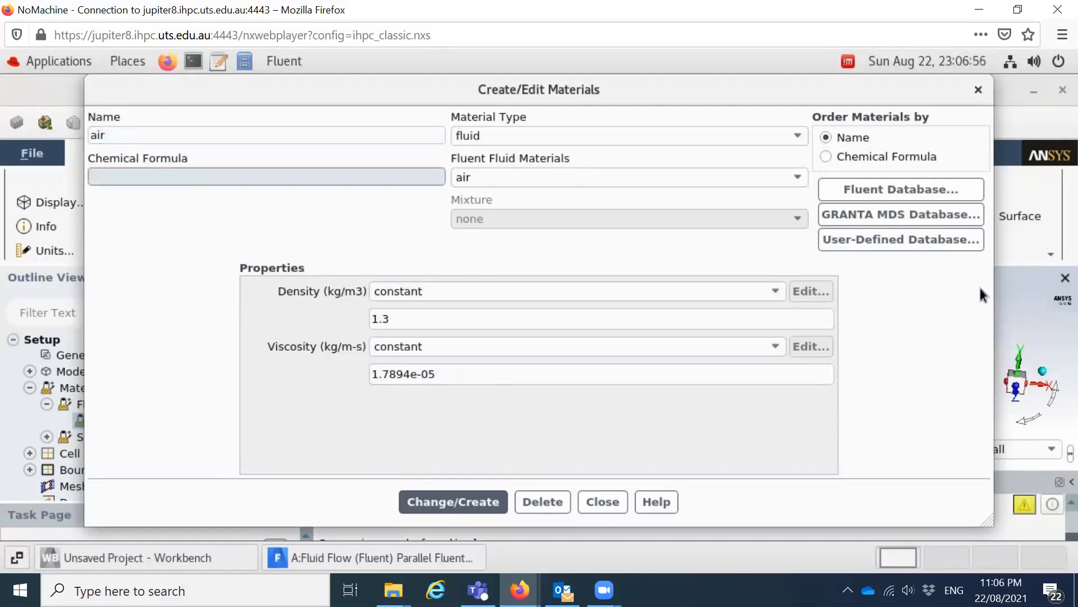
Look through the fluid and solid materials available in the Fluent database, then close it without copying any
click(884, 190)
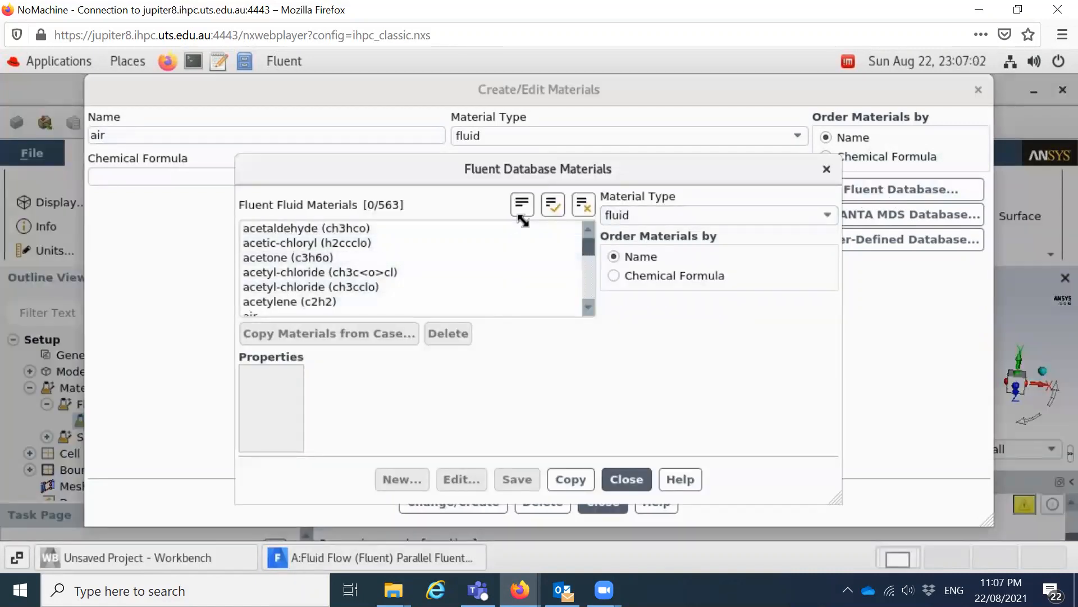
click(578, 242)
click(579, 258)
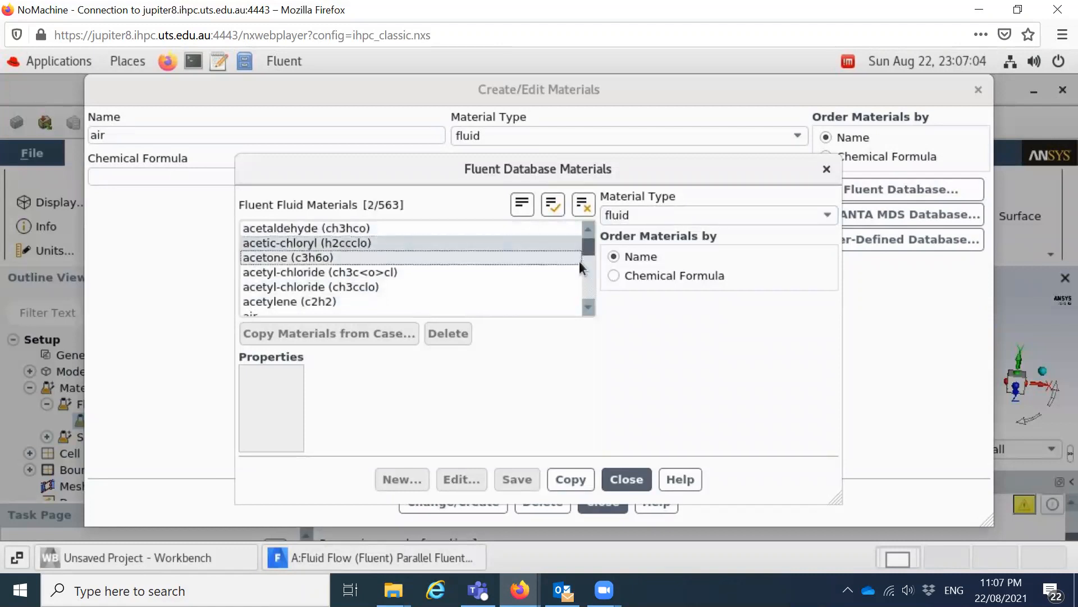
click(579, 272)
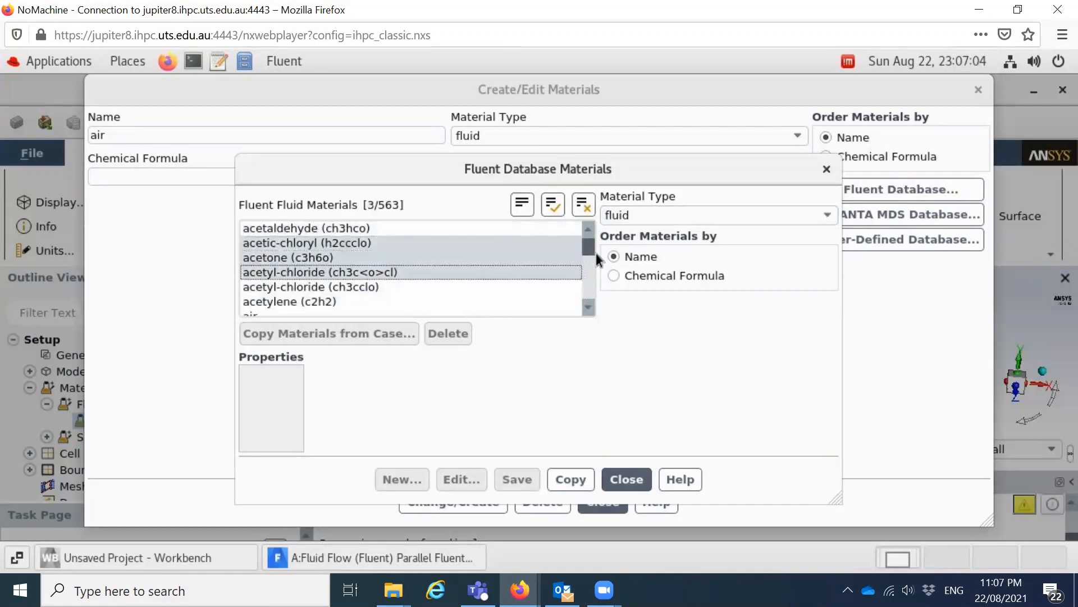
click(581, 206)
mouse_move(585, 251)
mouse_down()
mouse_move(594, 297)
mouse_move(589, 238)
mouse_up()
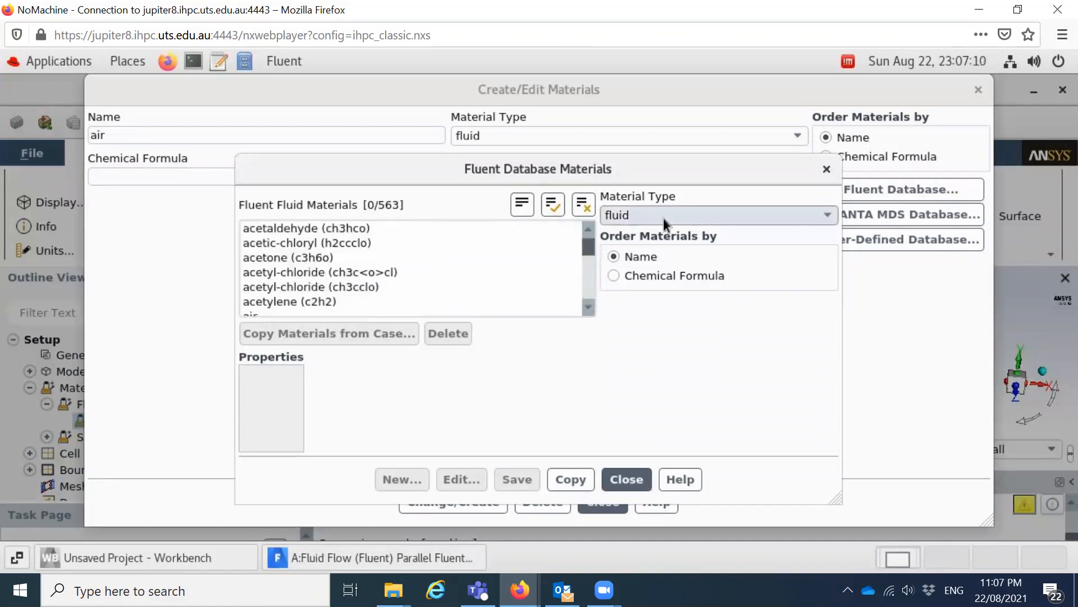
click(663, 218)
click(622, 246)
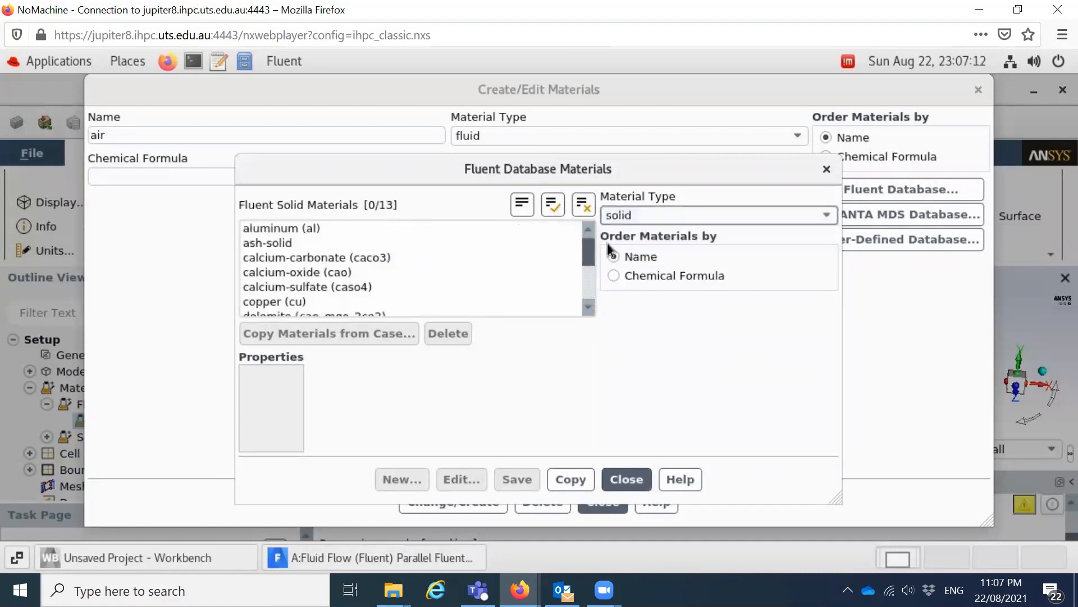
drag(592, 243, 590, 279)
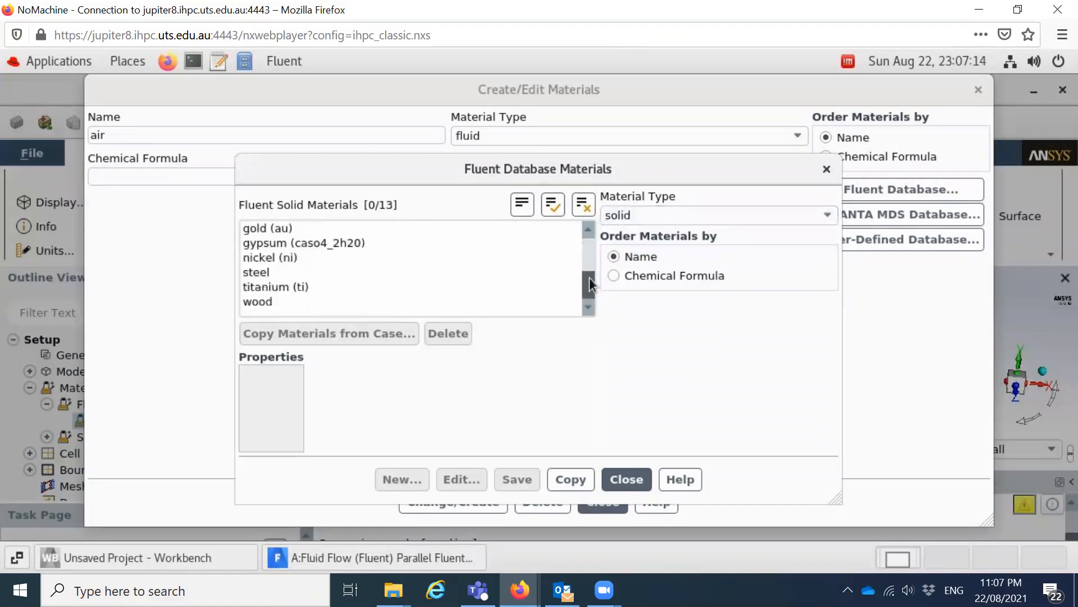
click(626, 481)
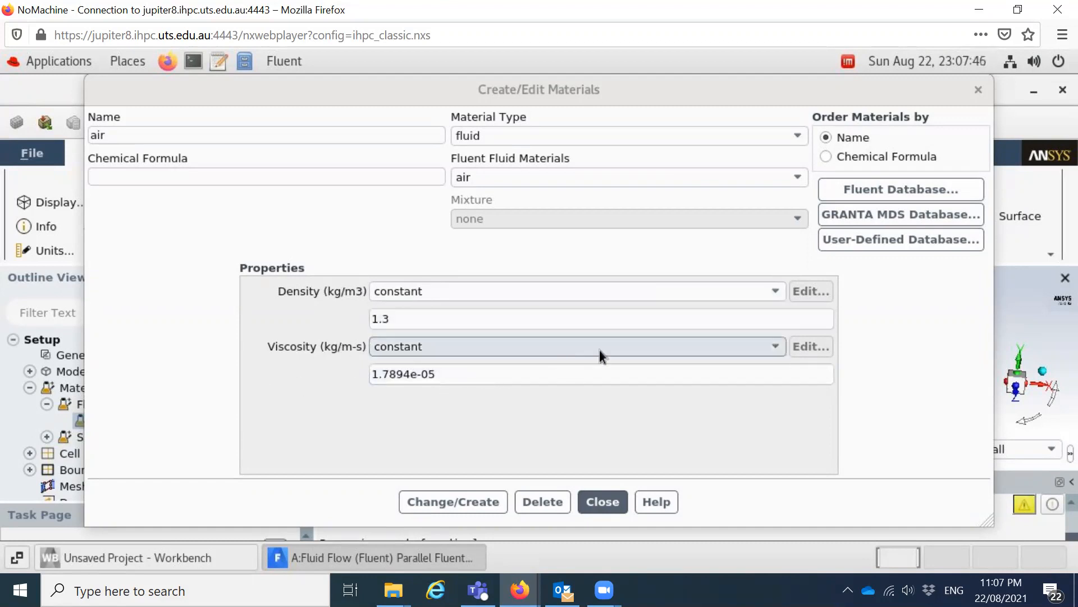
Review the viscosity models available for air, keep the constant option and close the material settings
click(775, 347)
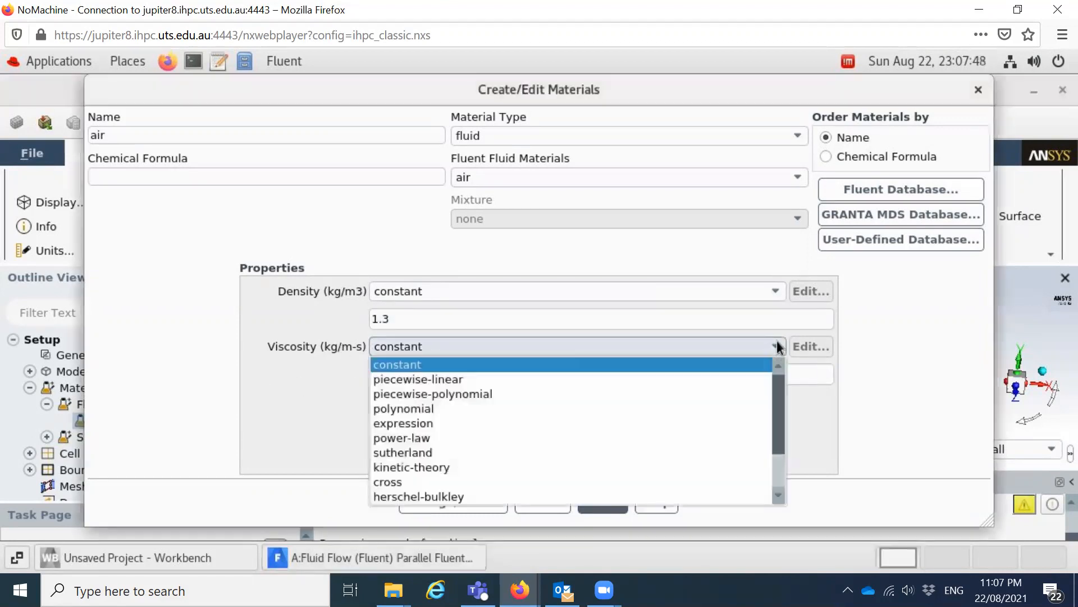
scroll(430, 492, down, 1)
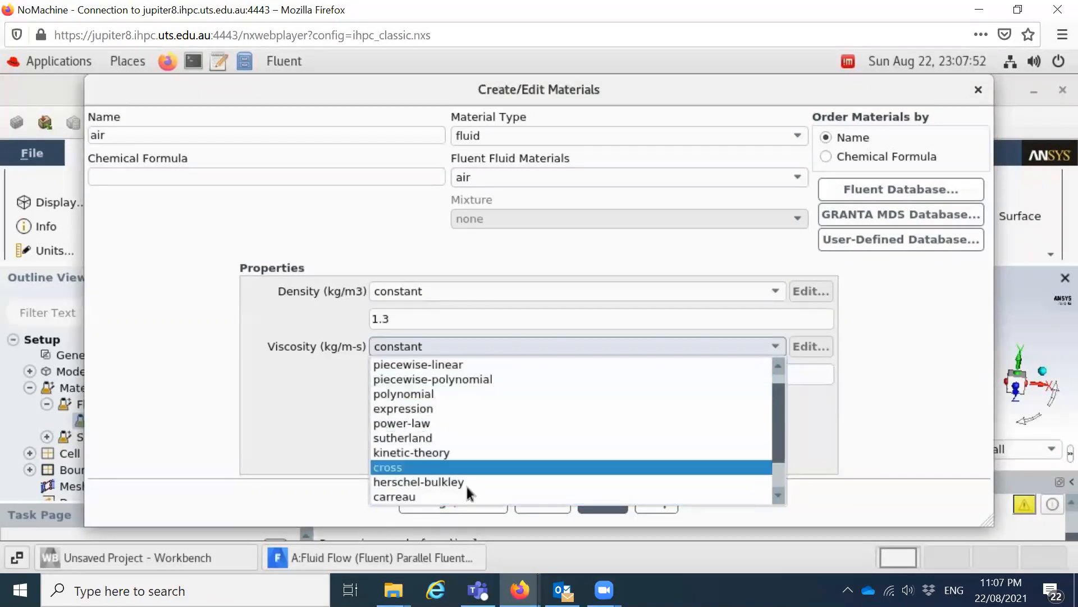
scroll(483, 409, down, 1)
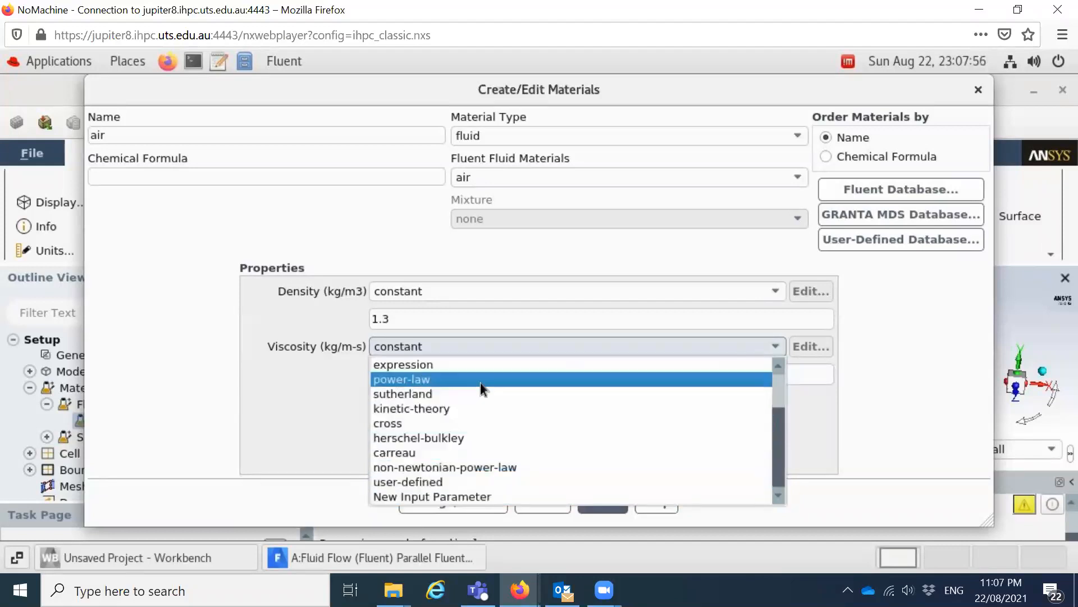
scroll(540, 438, up, 2)
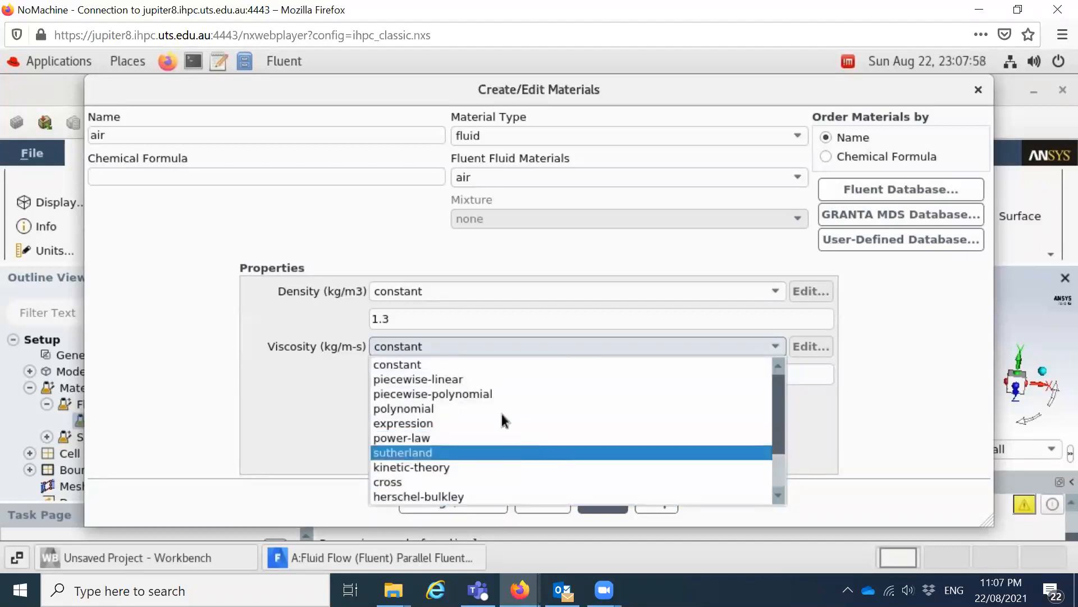
click(432, 368)
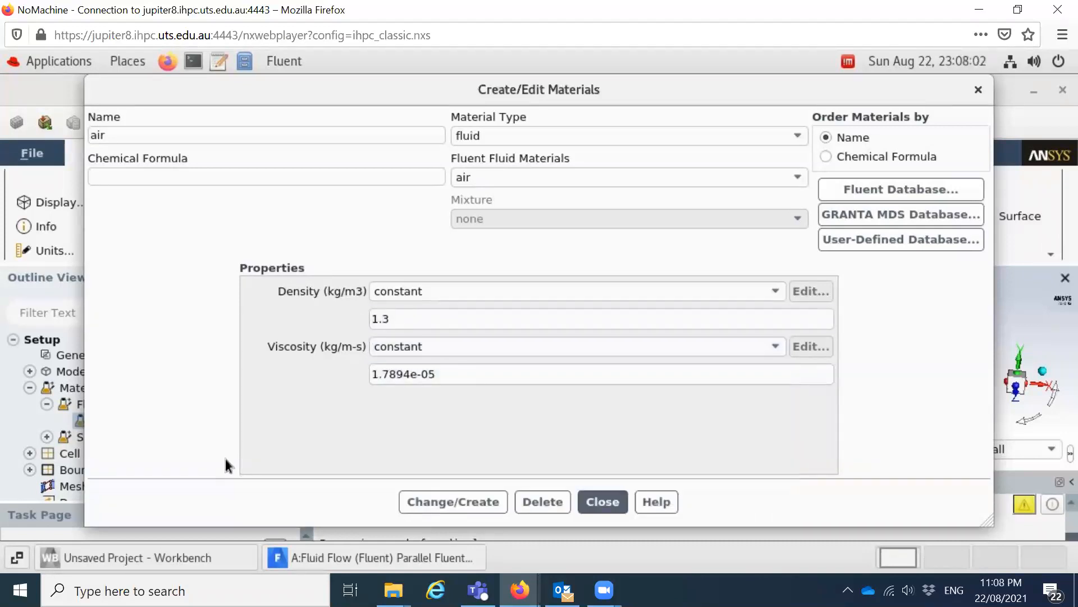
click(620, 501)
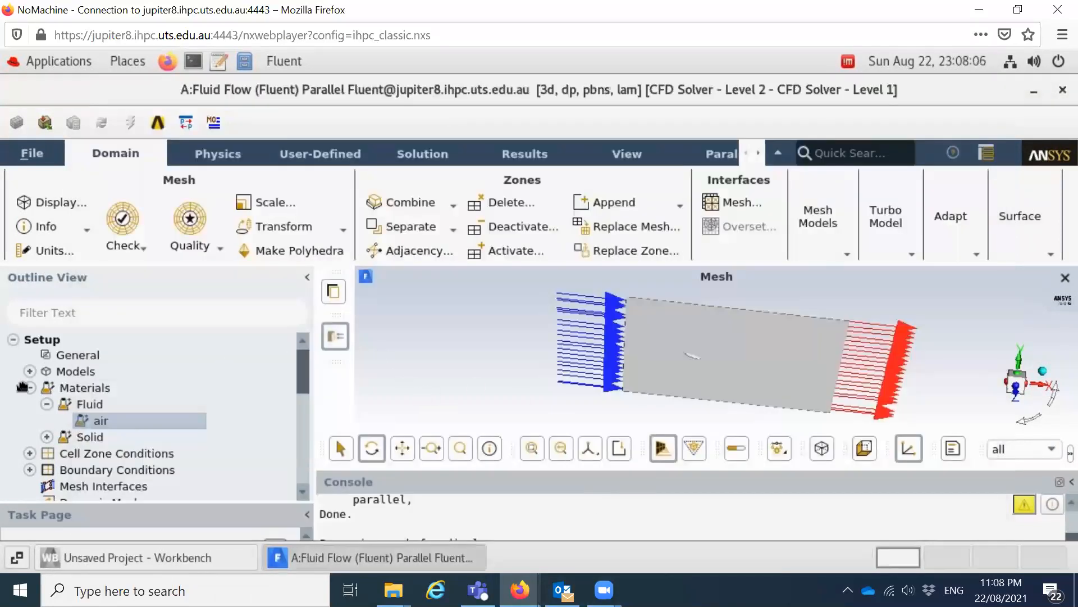
Look at the solid materials, then check the material assigned to the fluid cell zone part_1 and close its settings
click(48, 404)
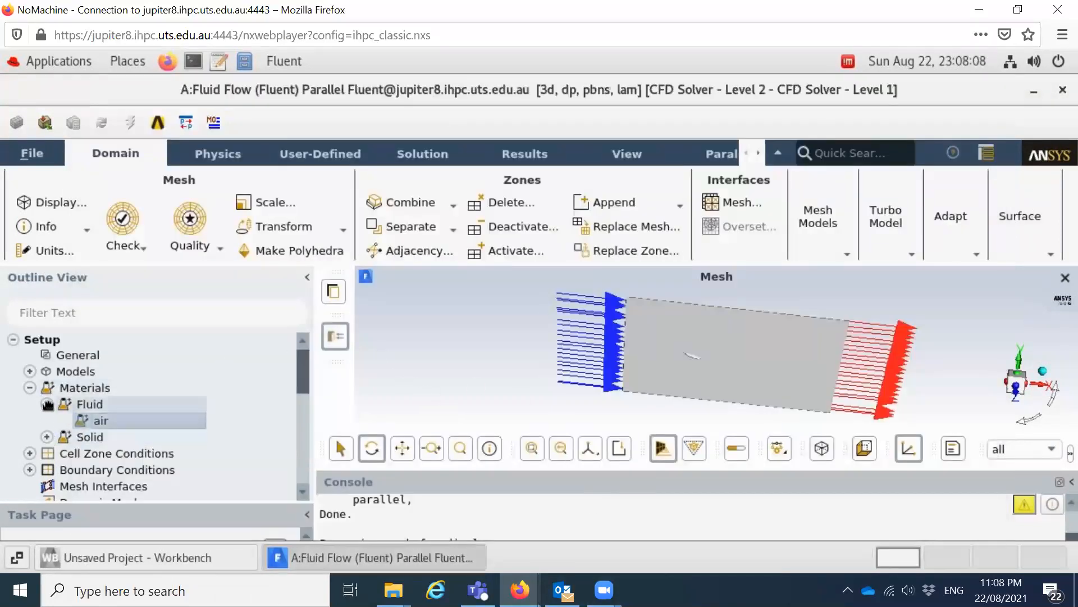
double_click(90, 421)
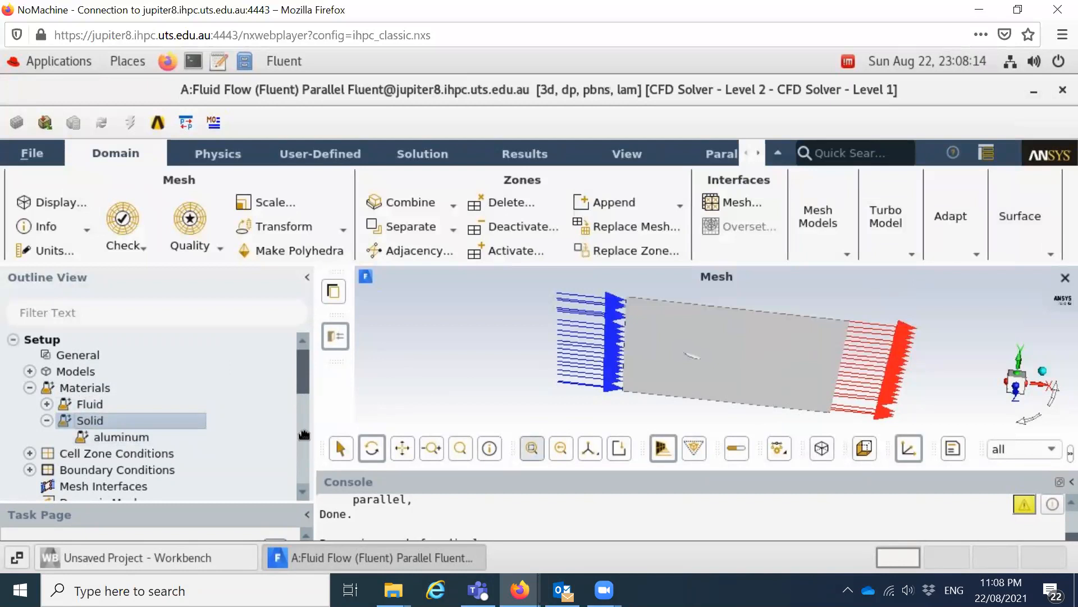
click(29, 452)
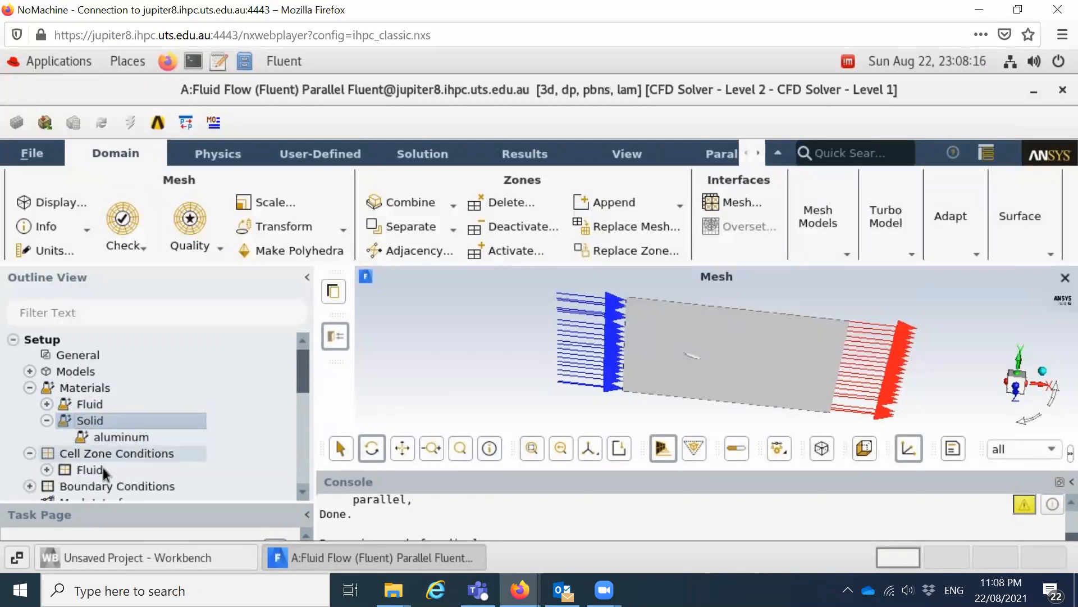
scroll(123, 434, down, 1)
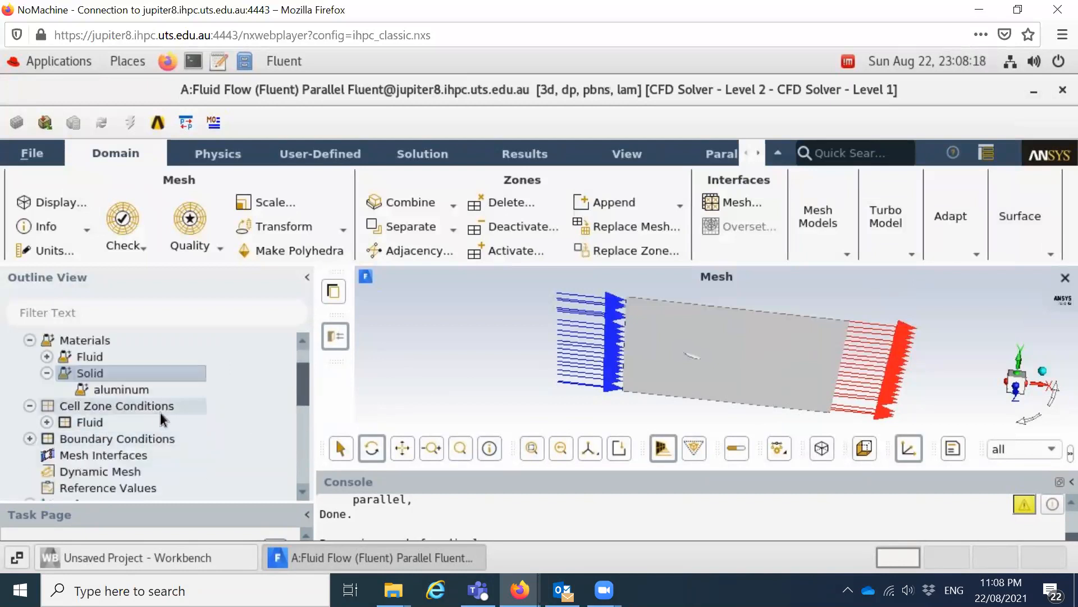
double_click(90, 423)
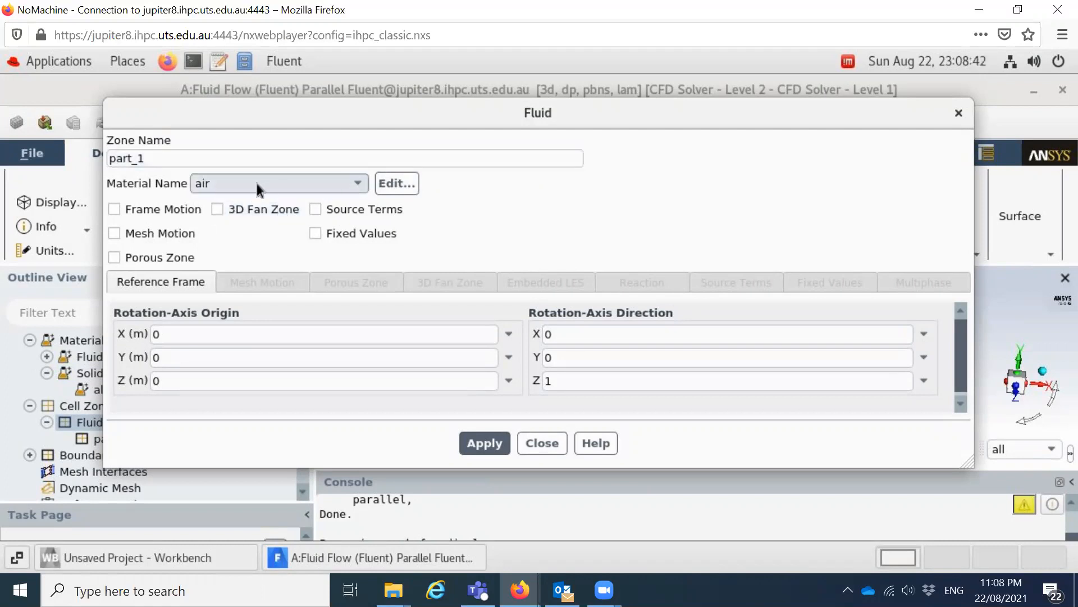
click(364, 186)
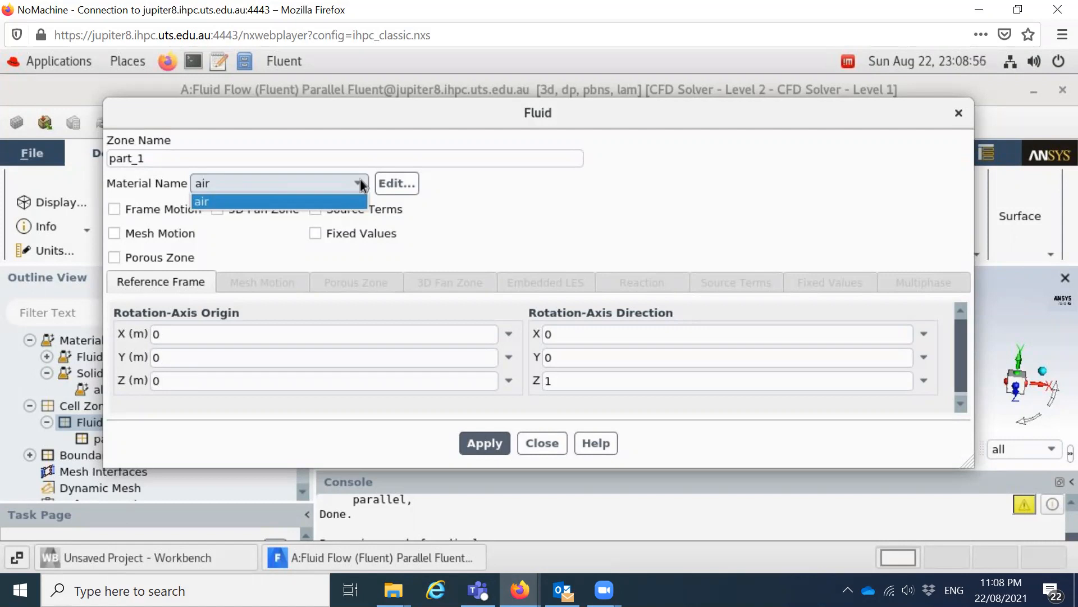
click(450, 200)
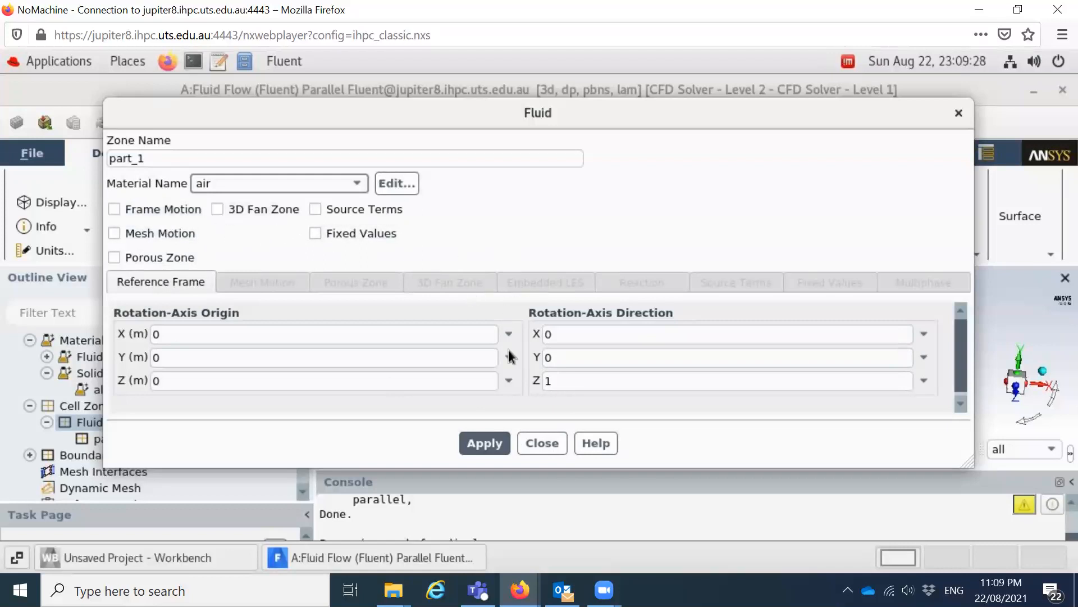
click(548, 440)
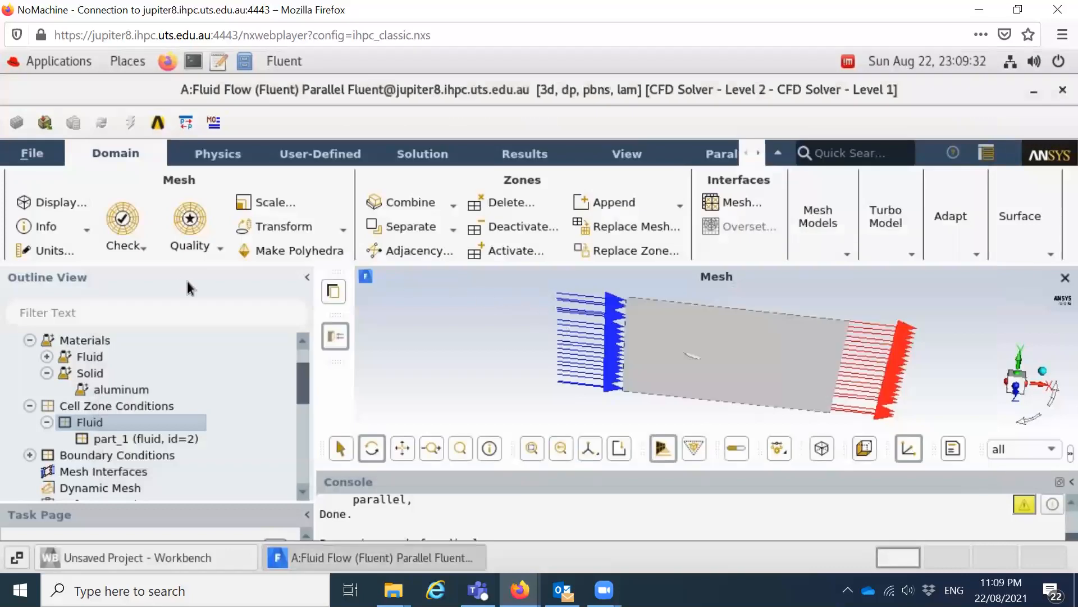
Set the inlet boundary's velocity magnitude to 10 m/s, normal to the boundary, and apply the change
click(30, 405)
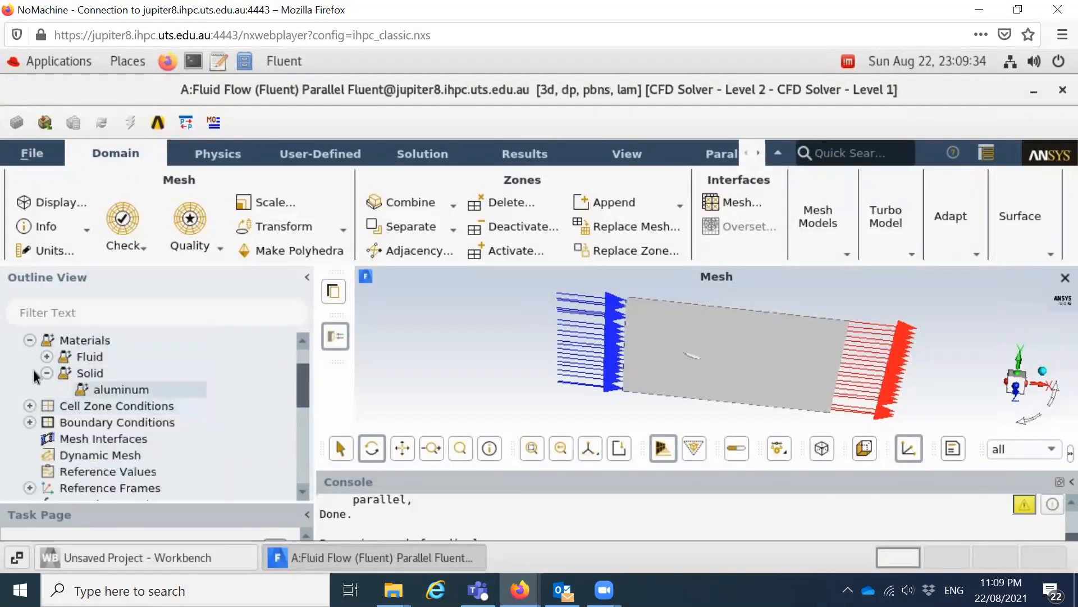
click(29, 341)
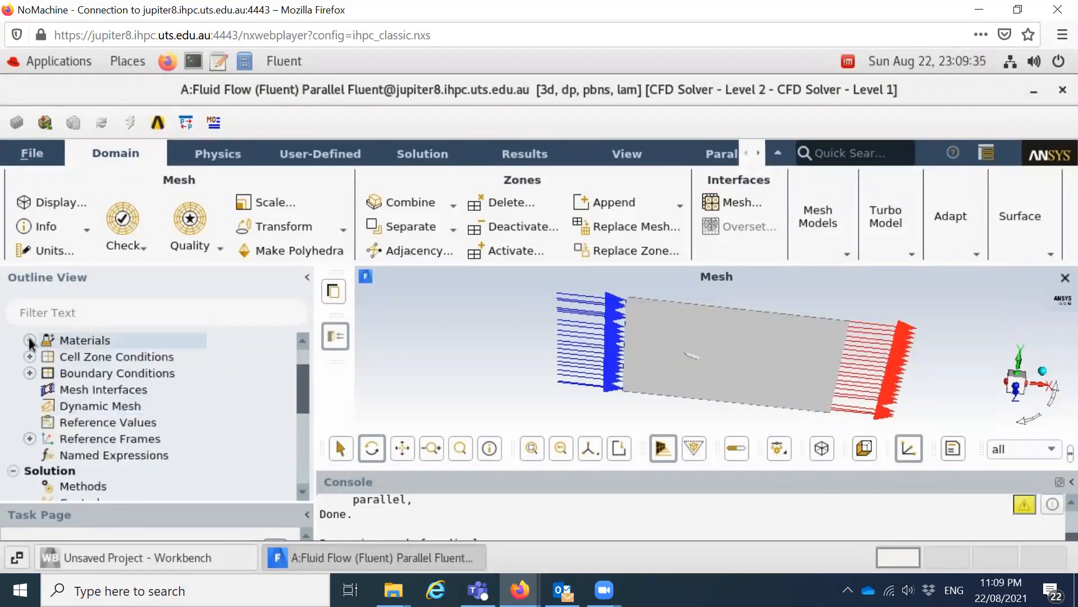
click(31, 371)
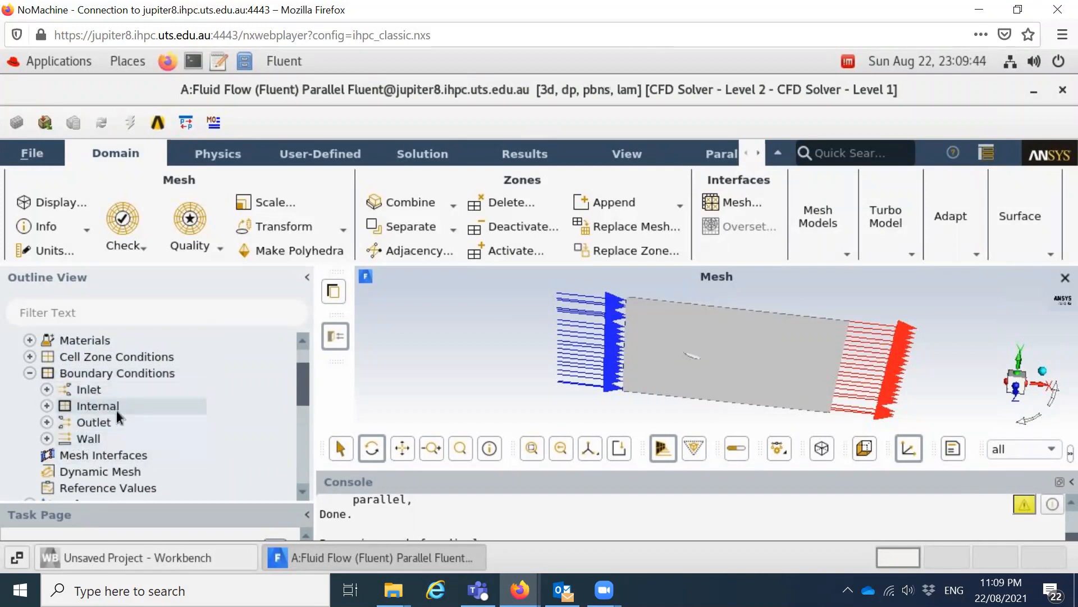
double_click(96, 389)
double_click(194, 405)
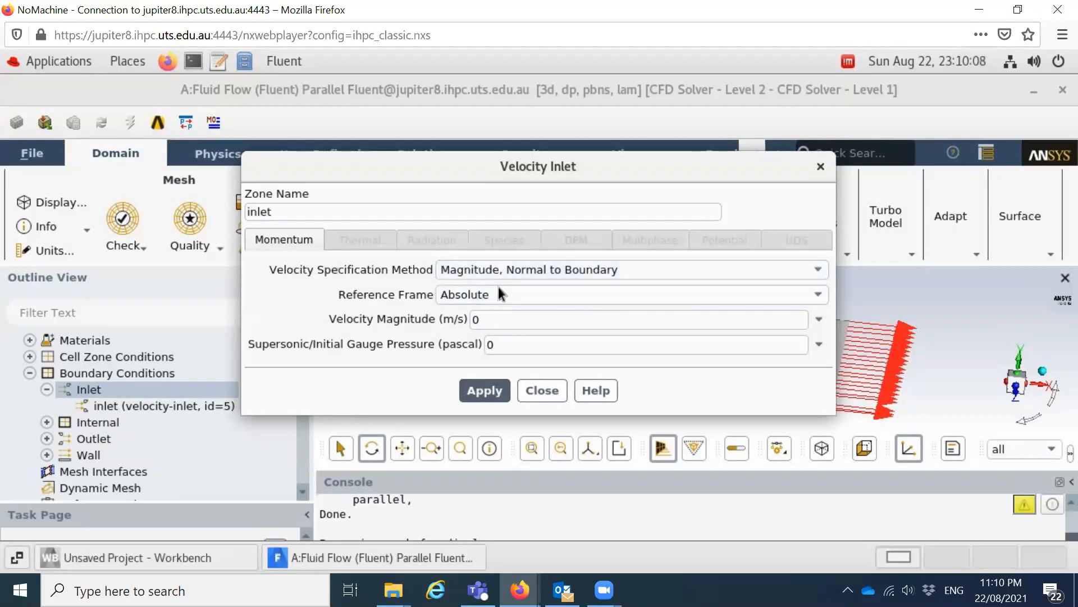
double_click(484, 320)
text(10)
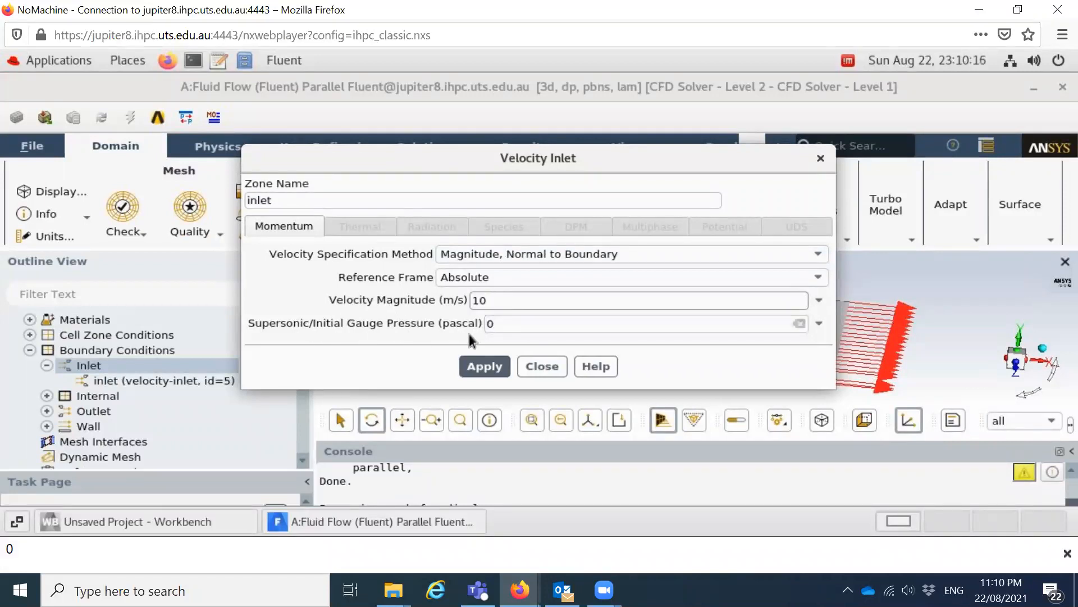
click(481, 368)
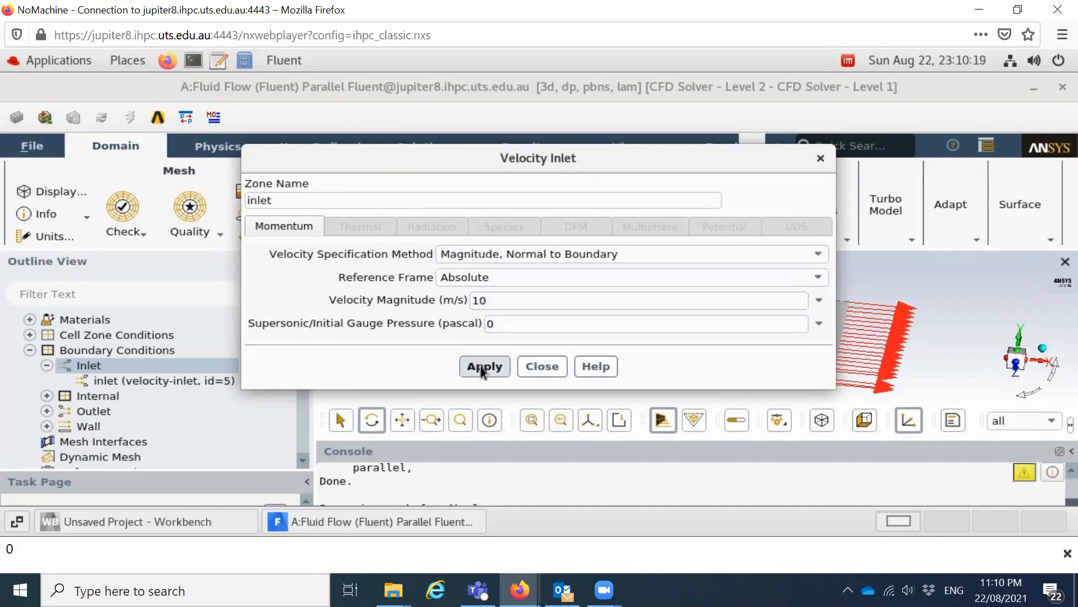
click(538, 368)
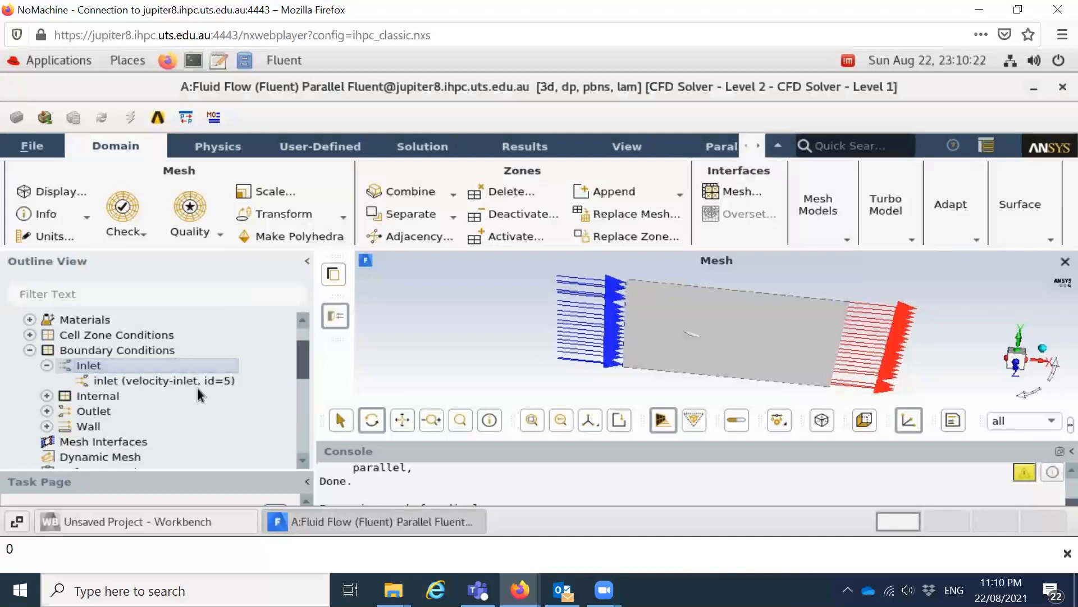
Look at the zone listed under the internal boundary conditions
click(47, 396)
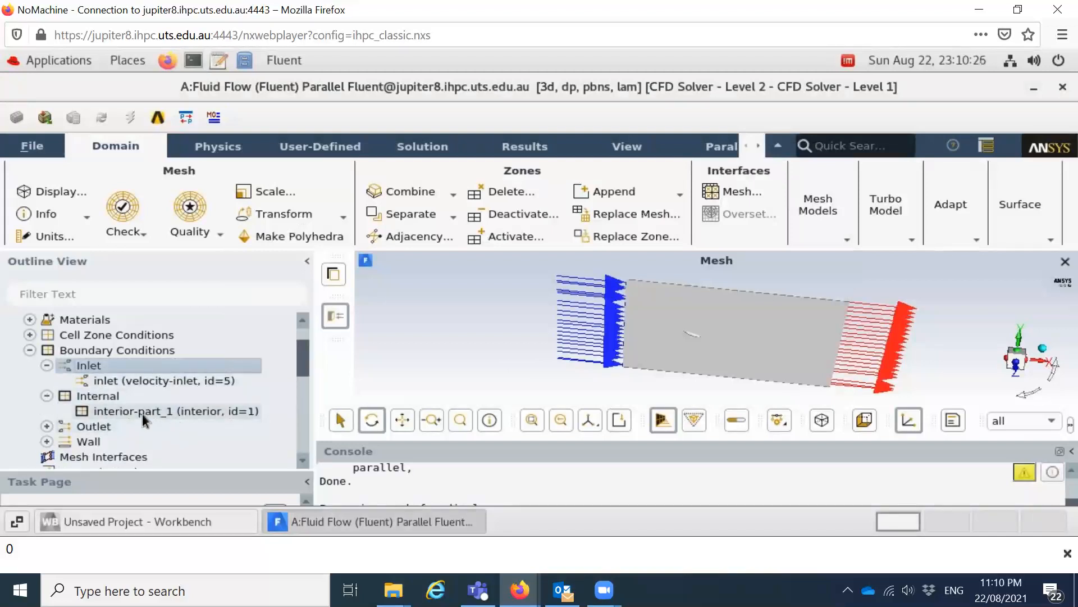
click(47, 396)
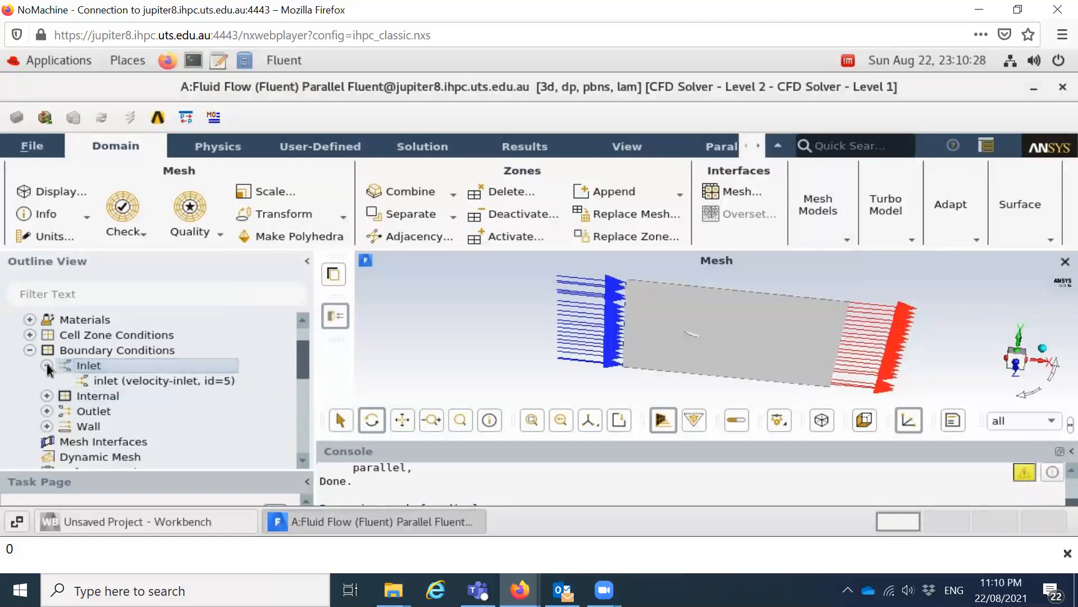
click(46, 365)
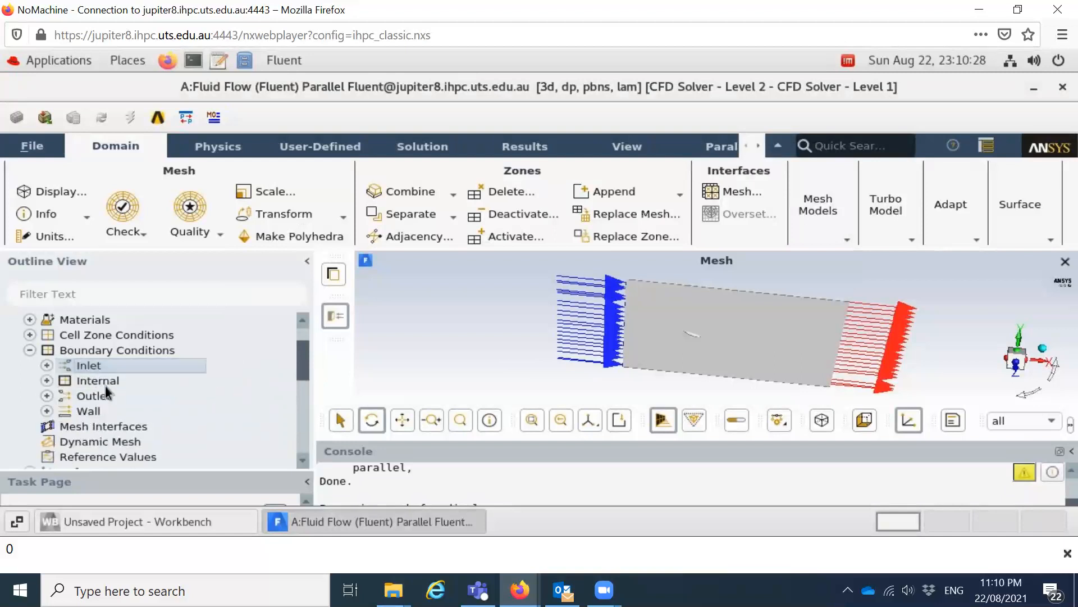
Open the pressure outlet's settings, review the backflow reference frame choices and keep Absolute
click(47, 395)
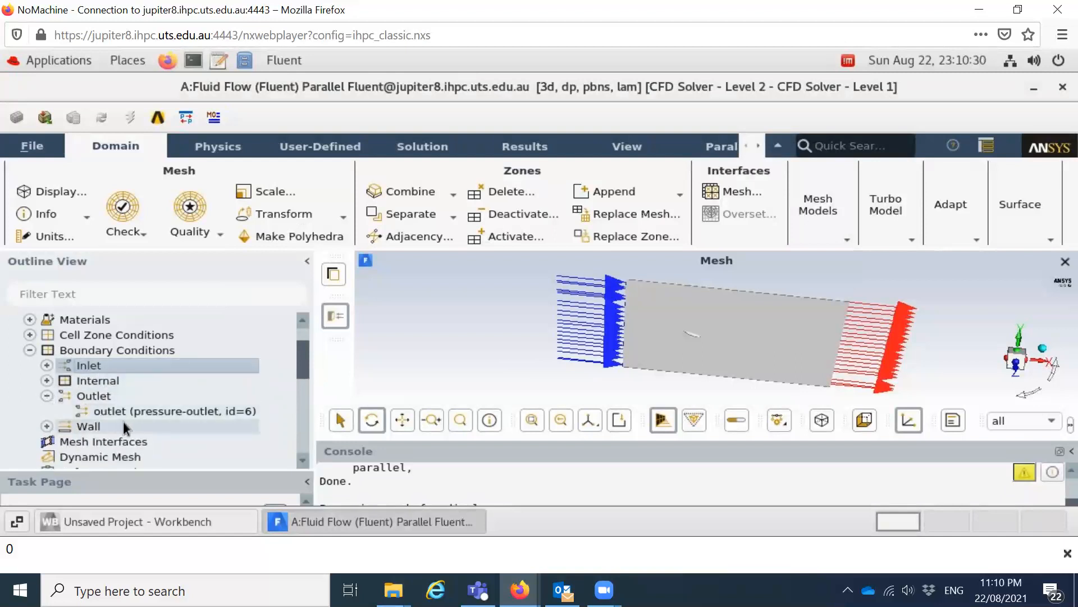
double_click(152, 411)
click(466, 243)
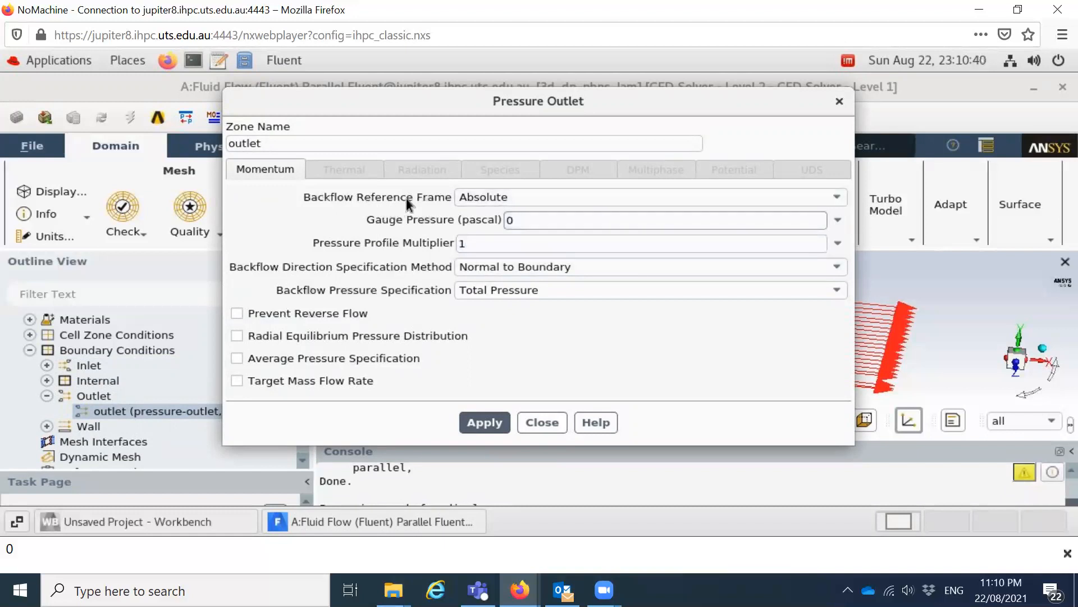
click(838, 200)
click(837, 200)
click(838, 201)
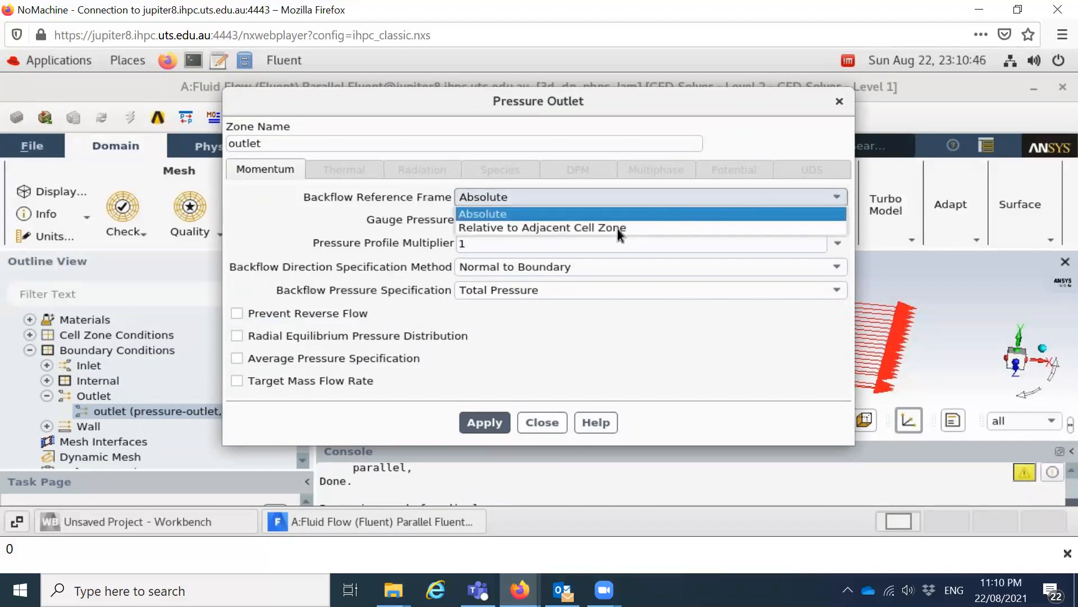
click(582, 212)
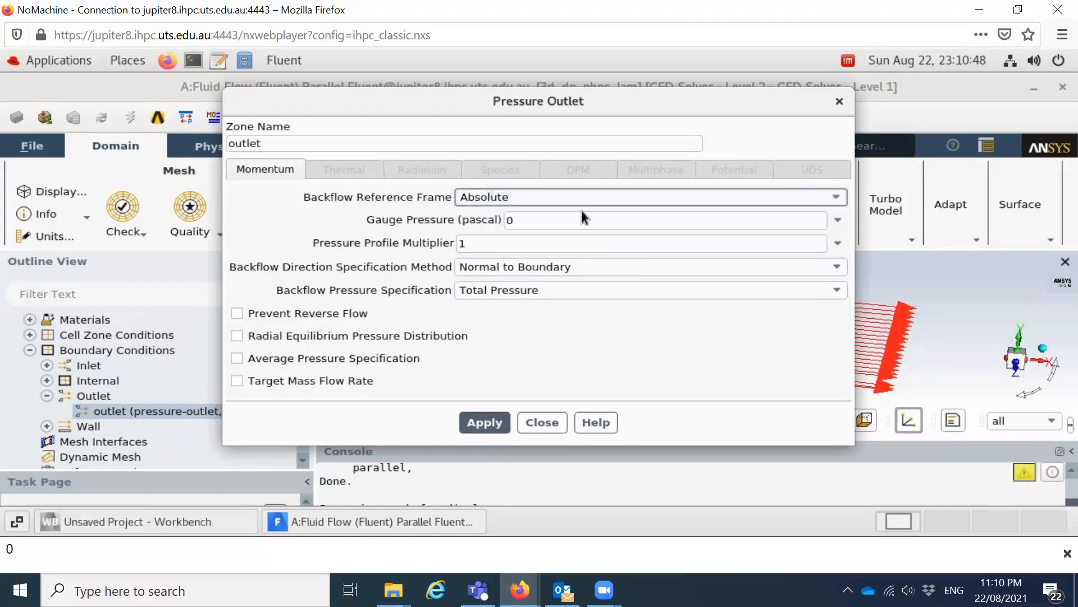
Set the outlet's gauge pressure to 101325 Pa, apply the change and close the outlet settings
click(525, 219)
double_click(528, 219)
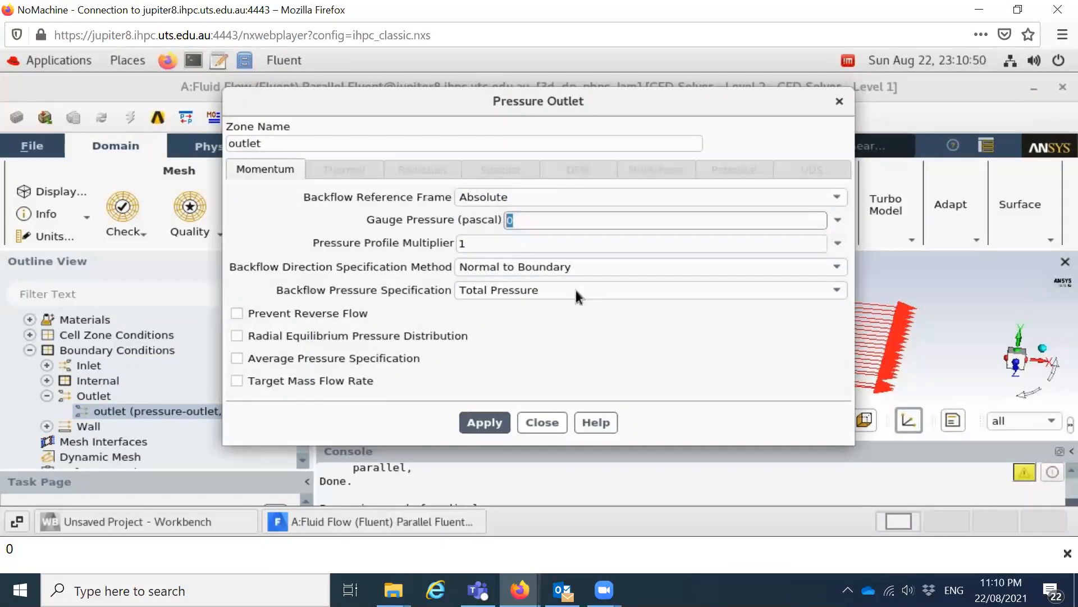
text(101325)
click(487, 426)
click(531, 423)
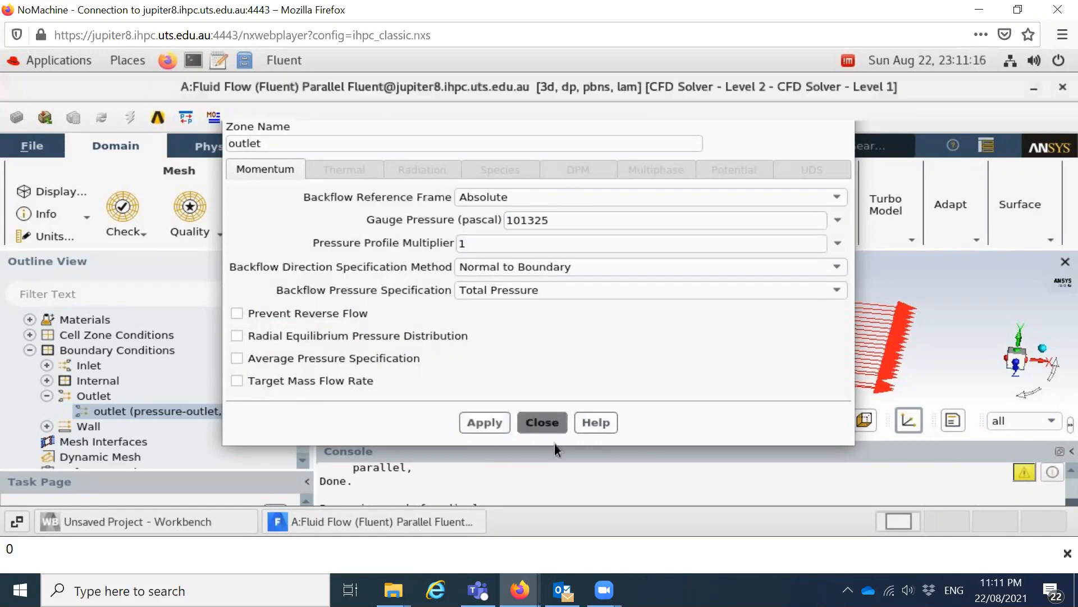
Look at the airfoil wall's motion and shear conditions, then close its settings unchanged
click(47, 426)
scroll(161, 403, down, 3)
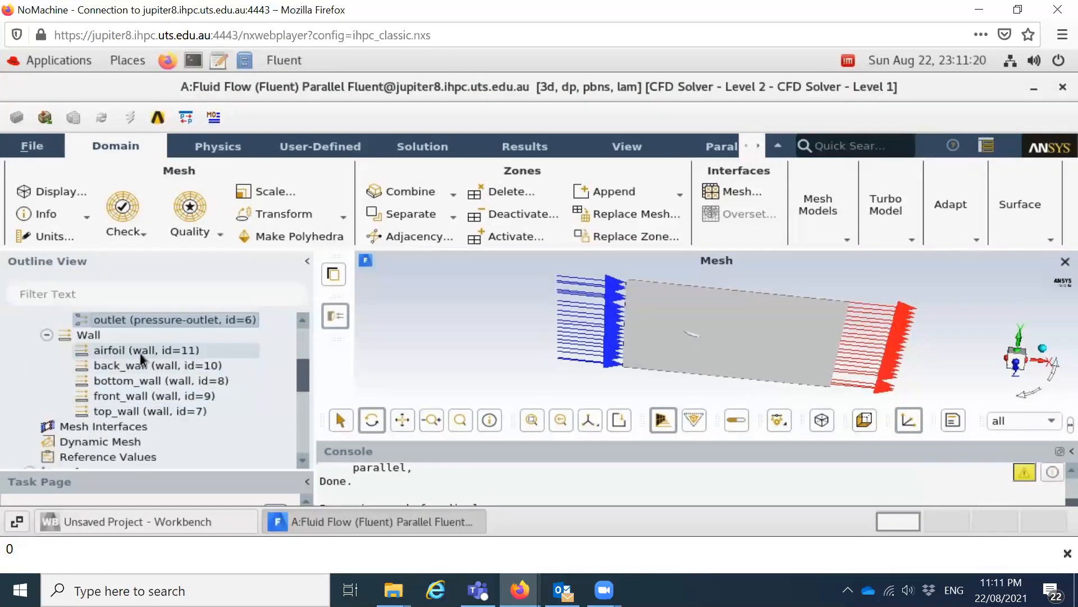
click(140, 351)
double_click(136, 350)
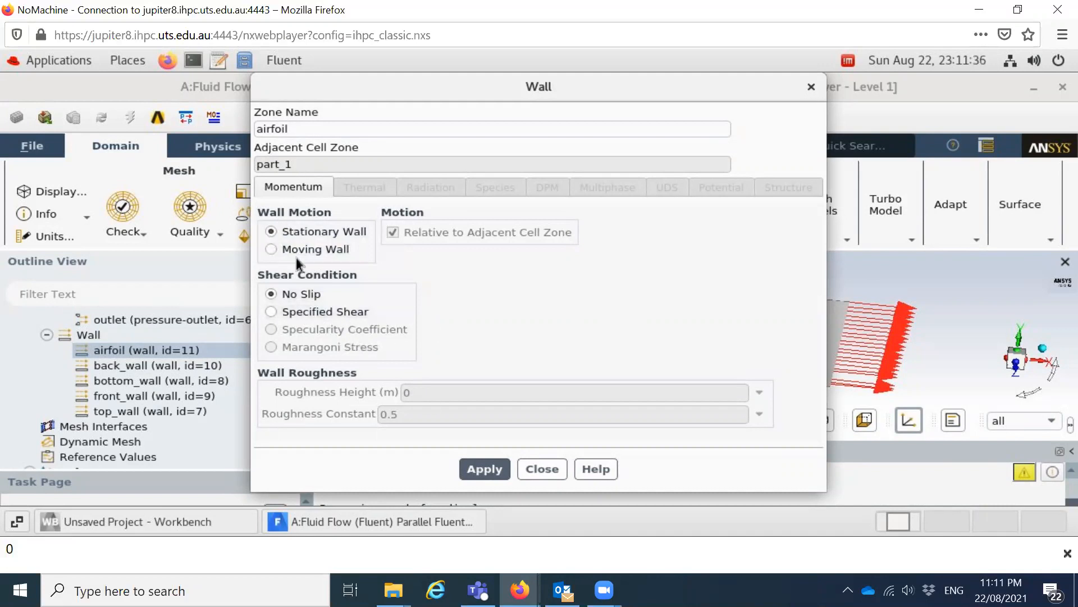
click(543, 469)
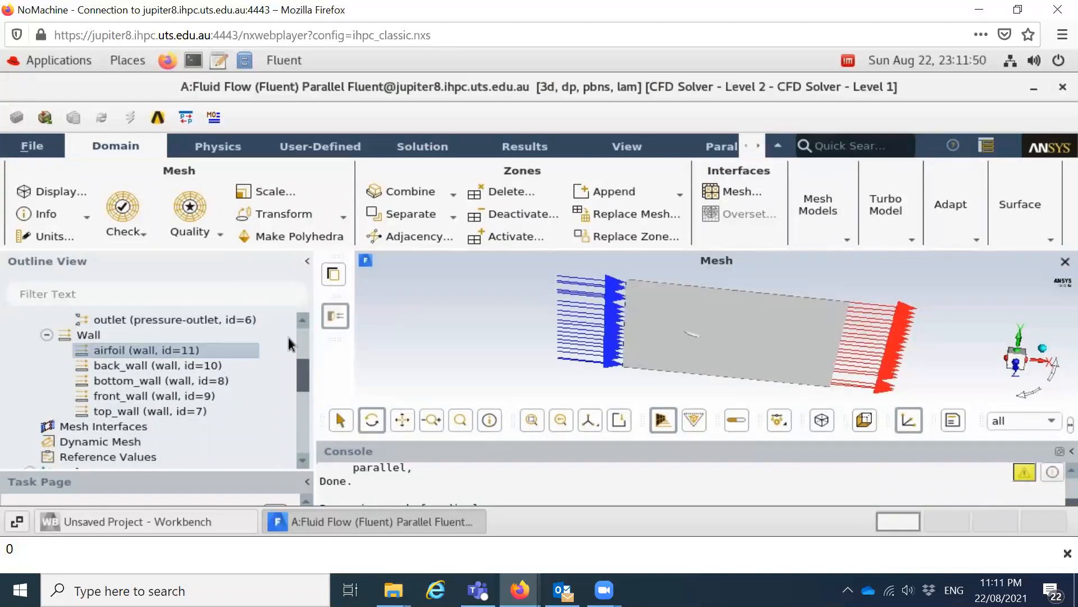
Change the boundary type of front_wall from wall to symmetry
click(128, 412)
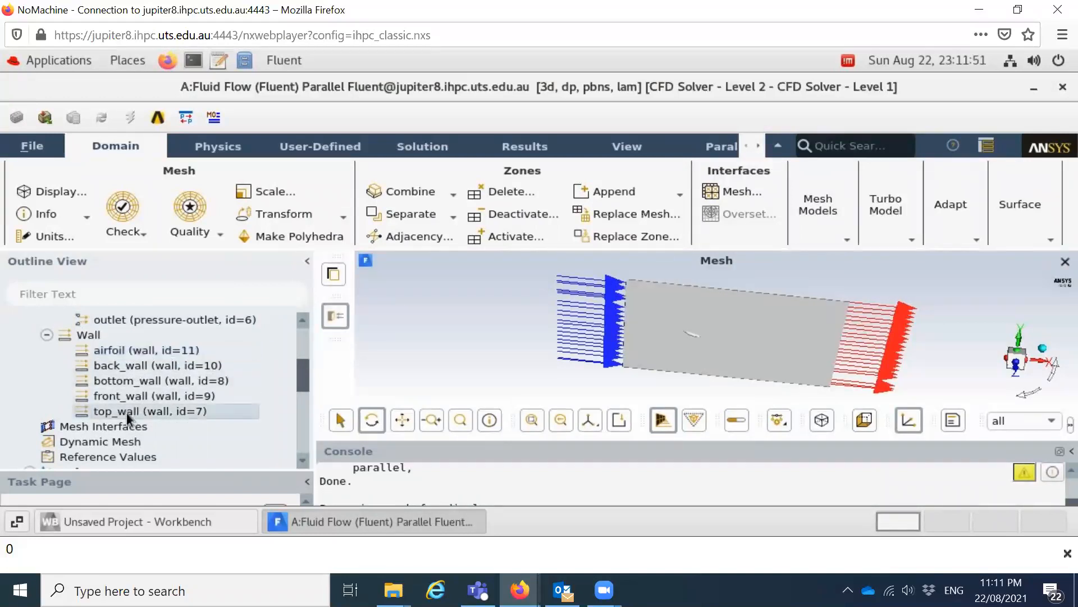
click(135, 381)
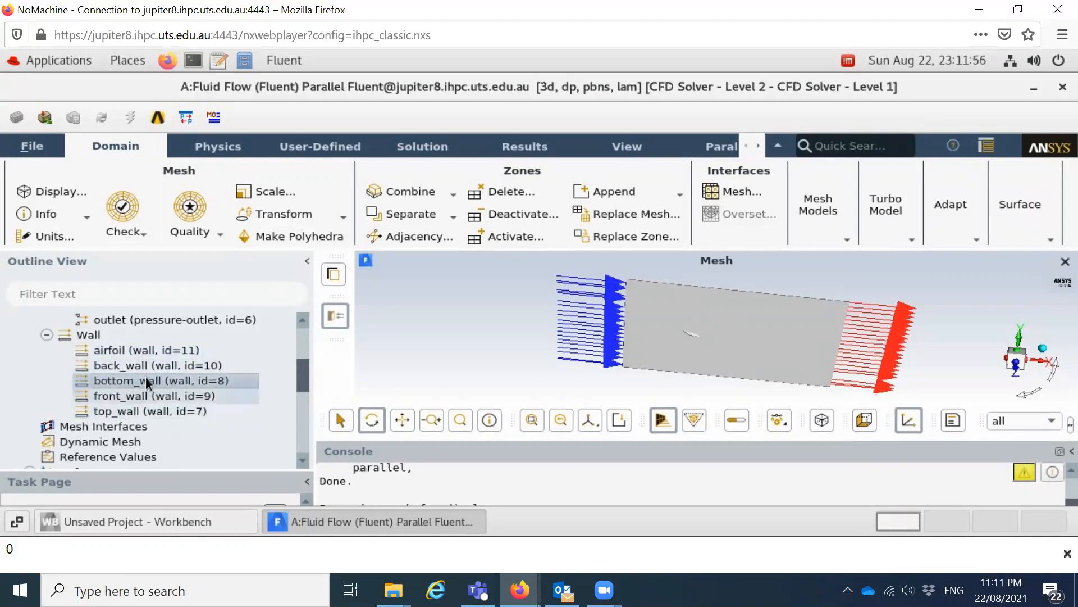
click(121, 399)
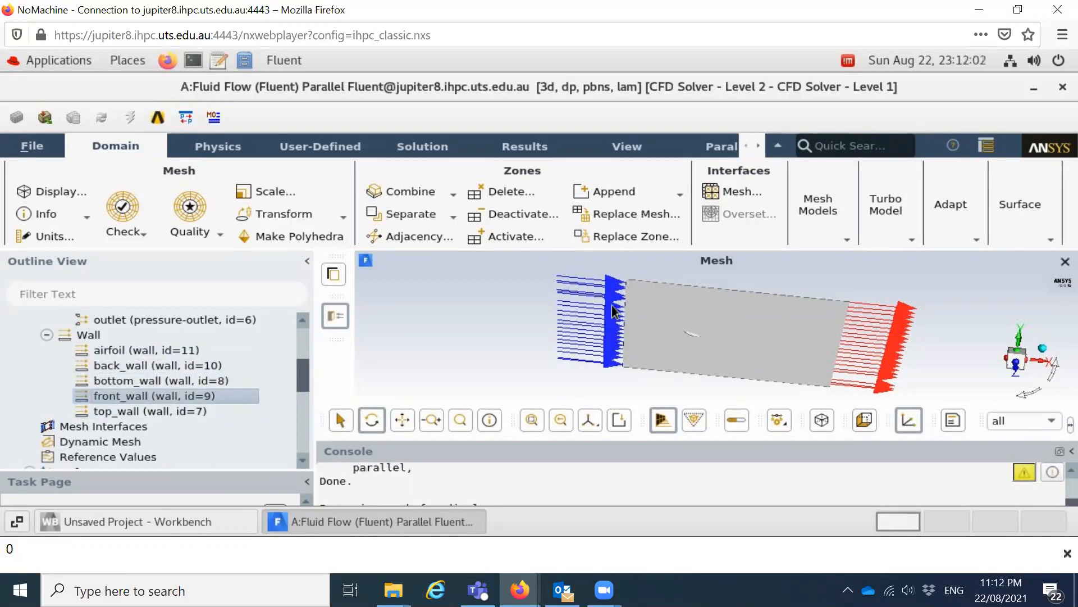
right_click(211, 393)
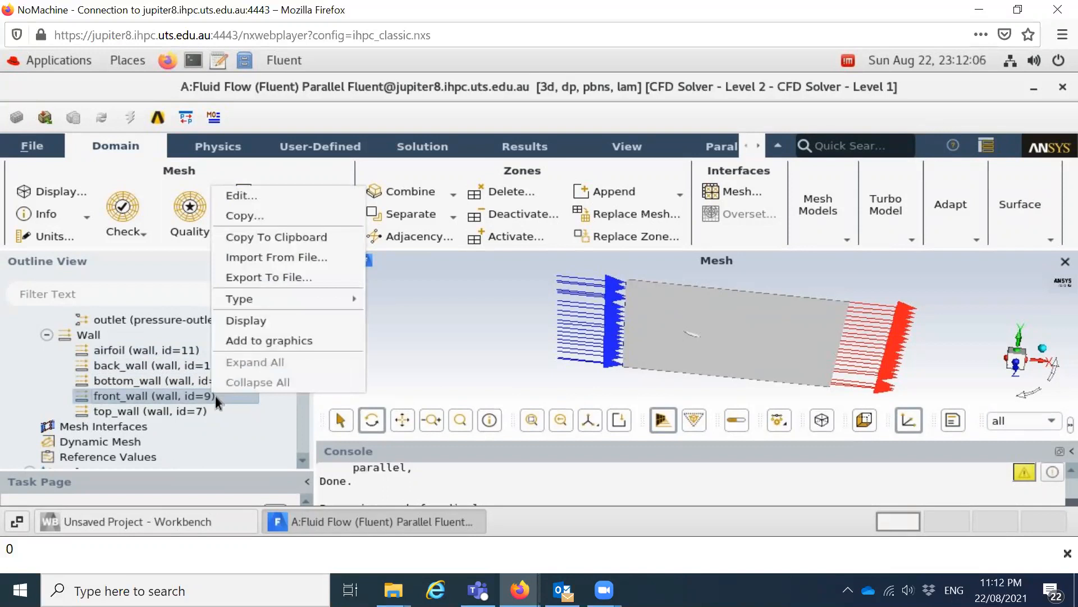
mouse_move(279, 301)
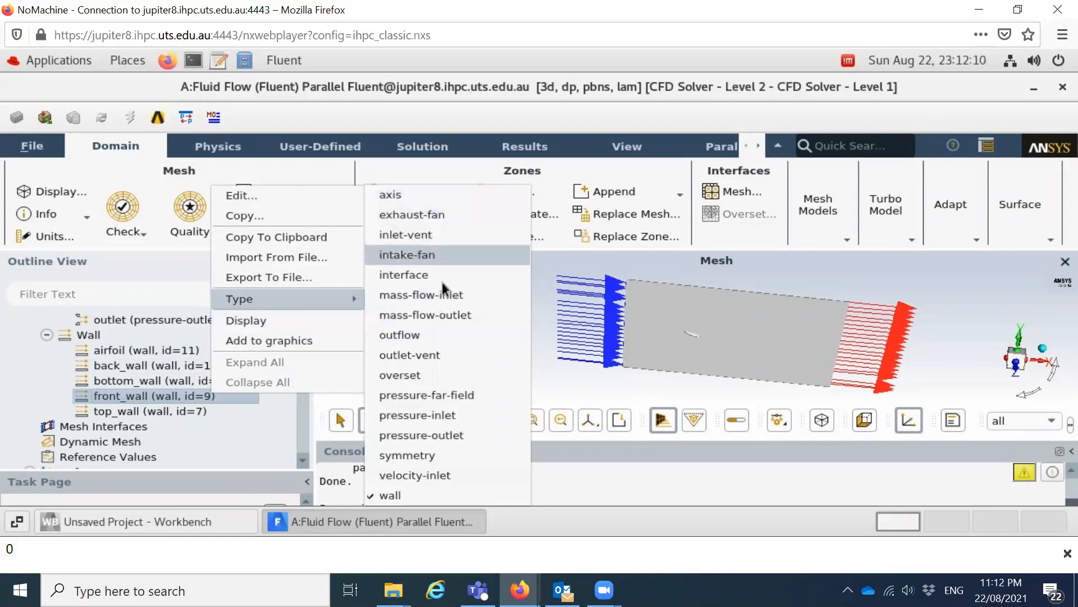
click(423, 455)
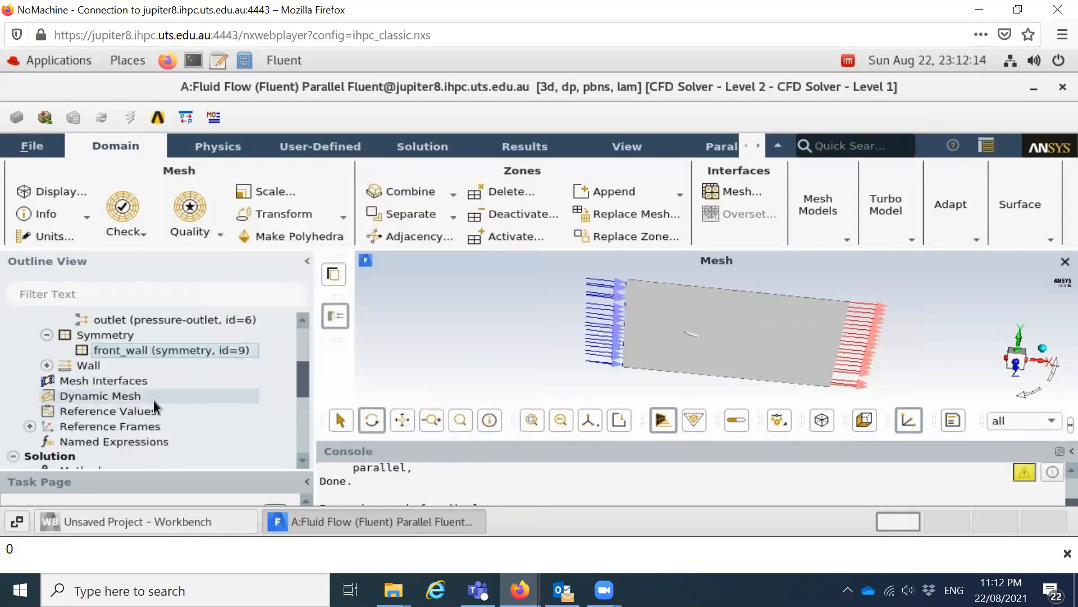
Change the boundary type of back_wall from wall to symmetry
click(47, 366)
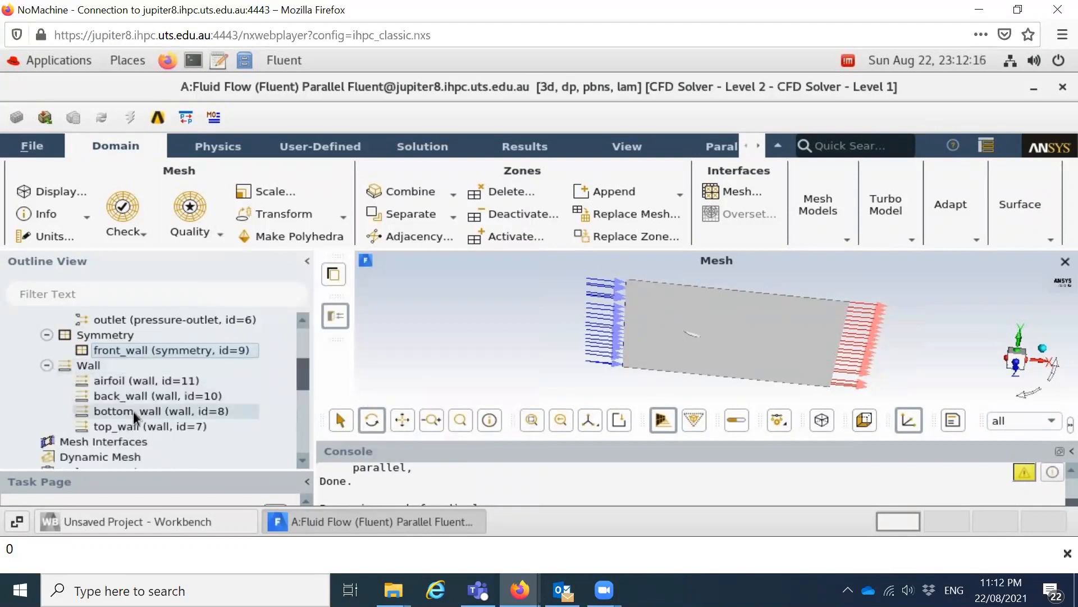
right_click(139, 380)
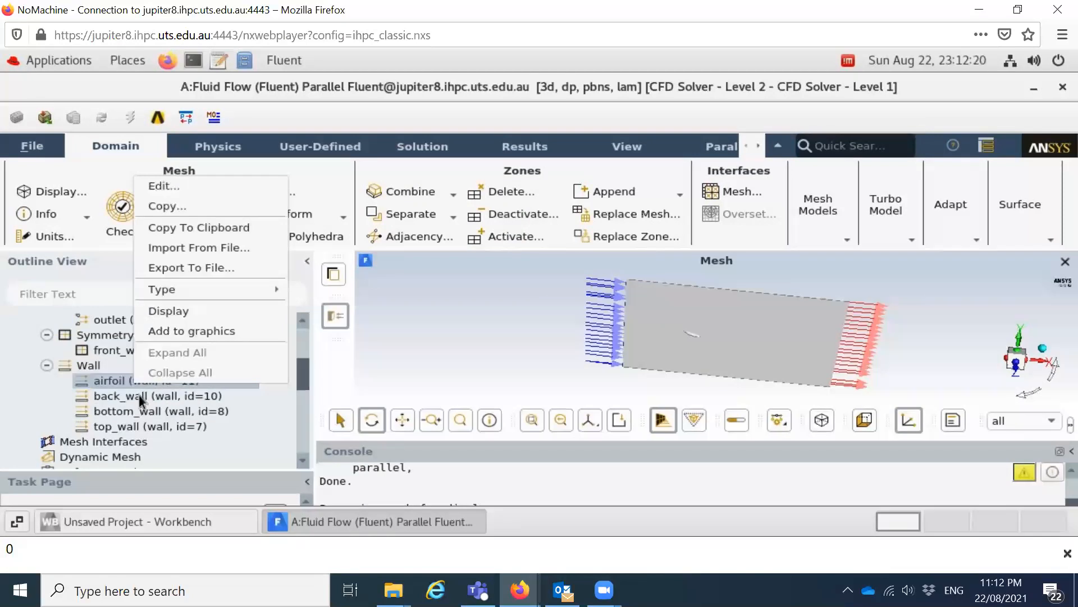
click(139, 394)
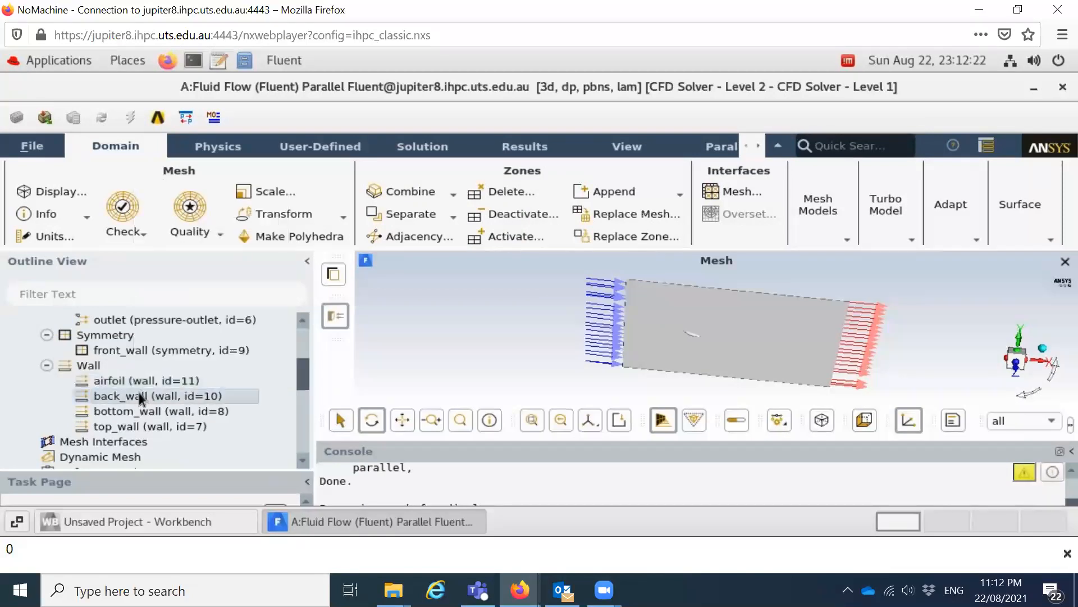
right_click(140, 395)
mouse_move(196, 302)
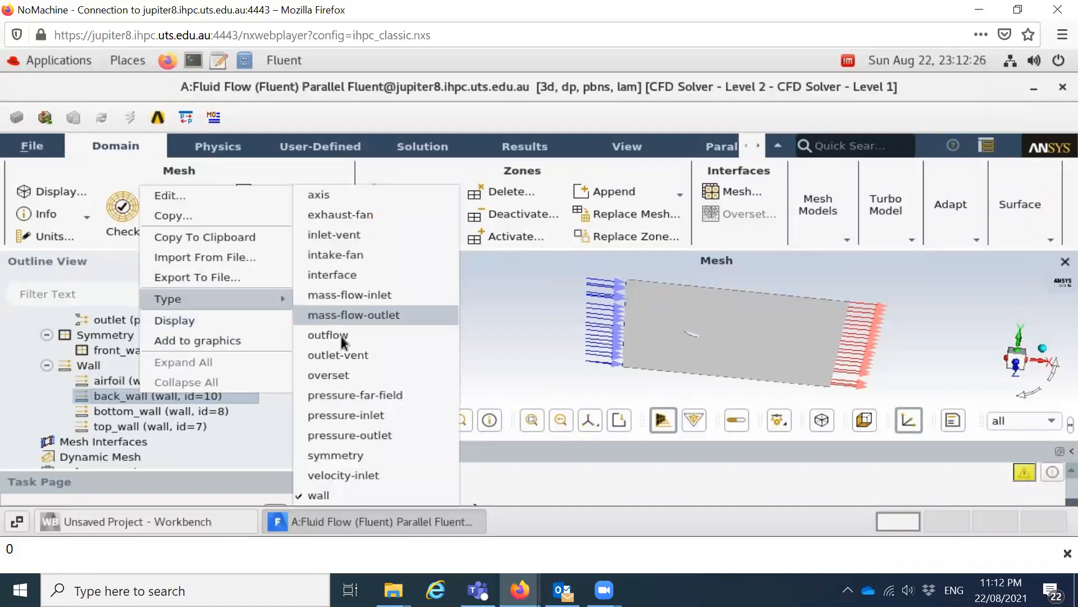
click(352, 457)
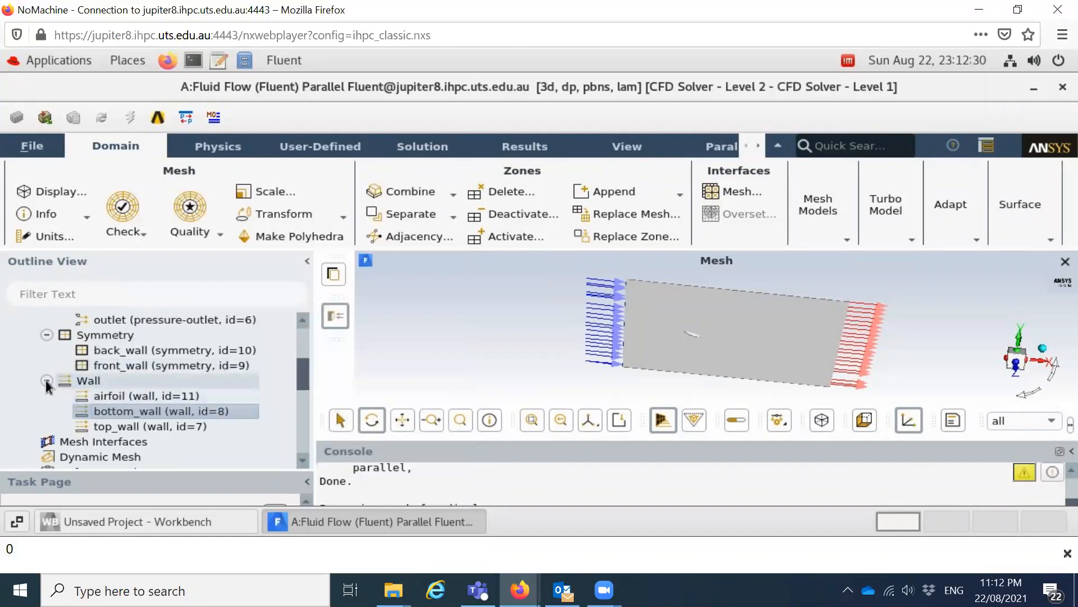
Collapse the Wall and Symmetry groups and the whole Boundary Conditions branch in the outline tree
click(47, 380)
click(47, 335)
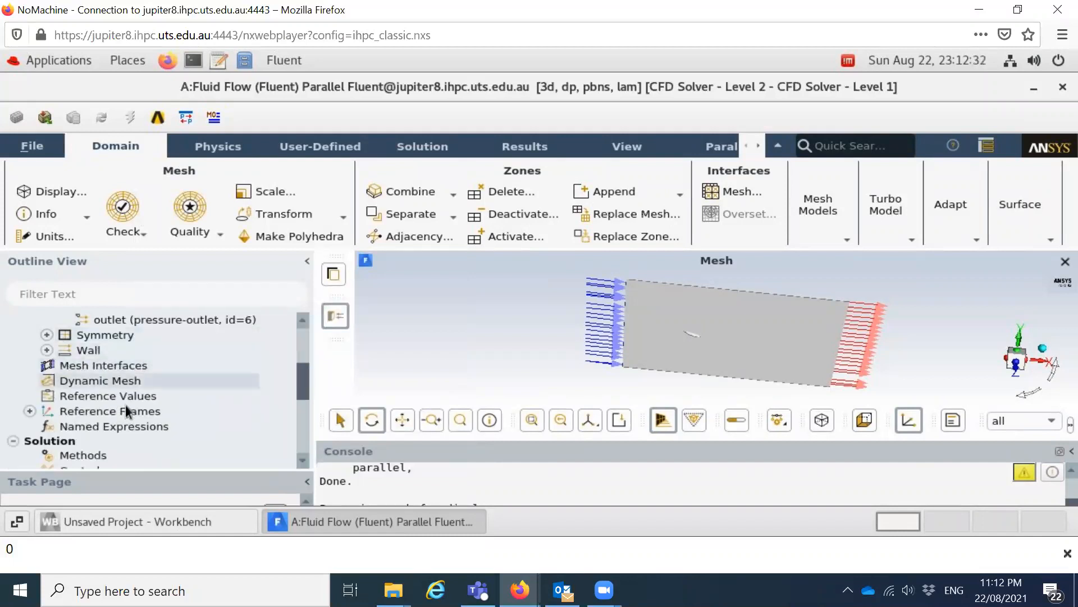
scroll(133, 405, up, 2)
scroll(85, 413, up, 1)
scroll(86, 410, down, 1)
scroll(86, 407, down, 1)
scroll(60, 358, up, 2)
click(30, 395)
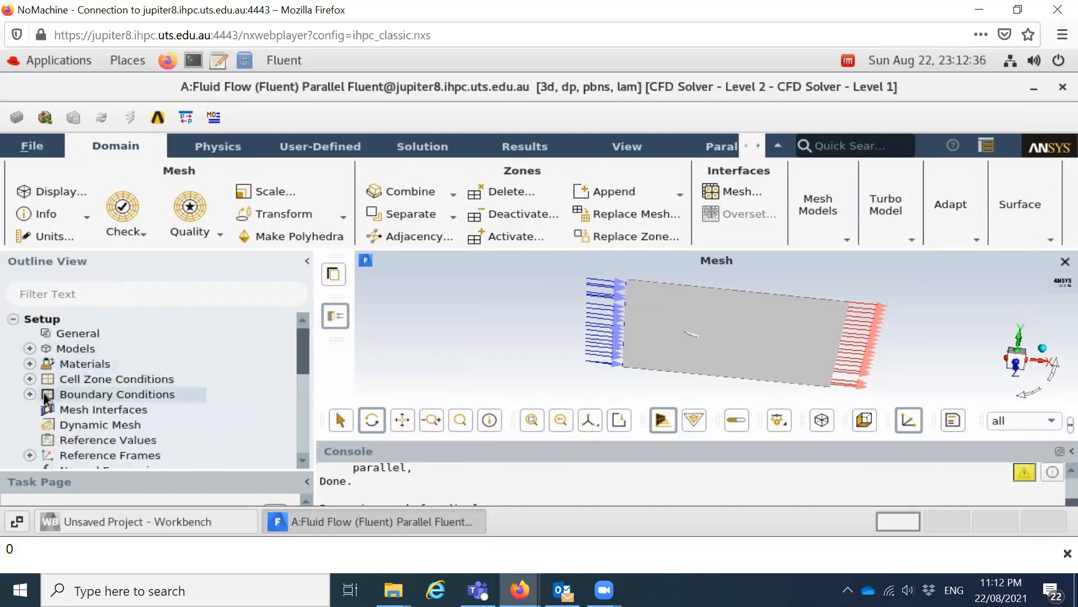